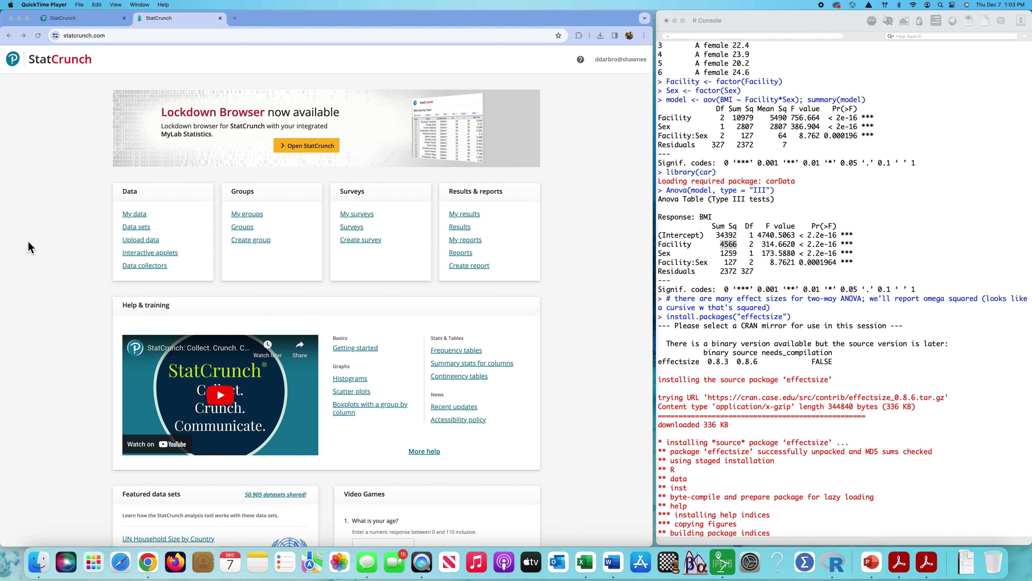
Step: Launch StatCrunch and load BMI over hospital and gender.csv from the Desktop via Data > Load
{"action": "scroll", "coordinate": [966, 220], "scroll_direction": "up", "scroll_amount": 5}
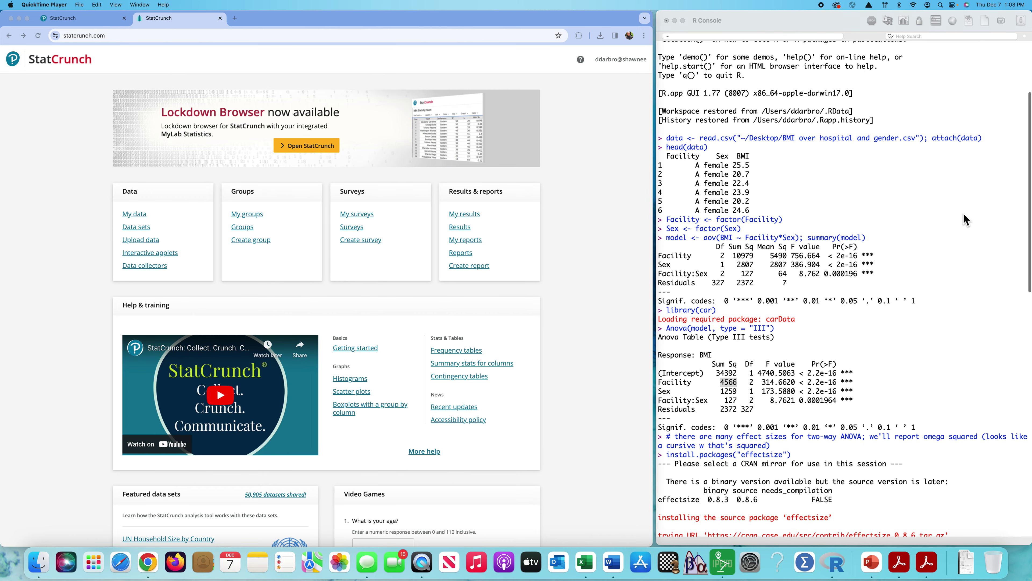
{"action": "left_click", "coordinate": [300, 146]}
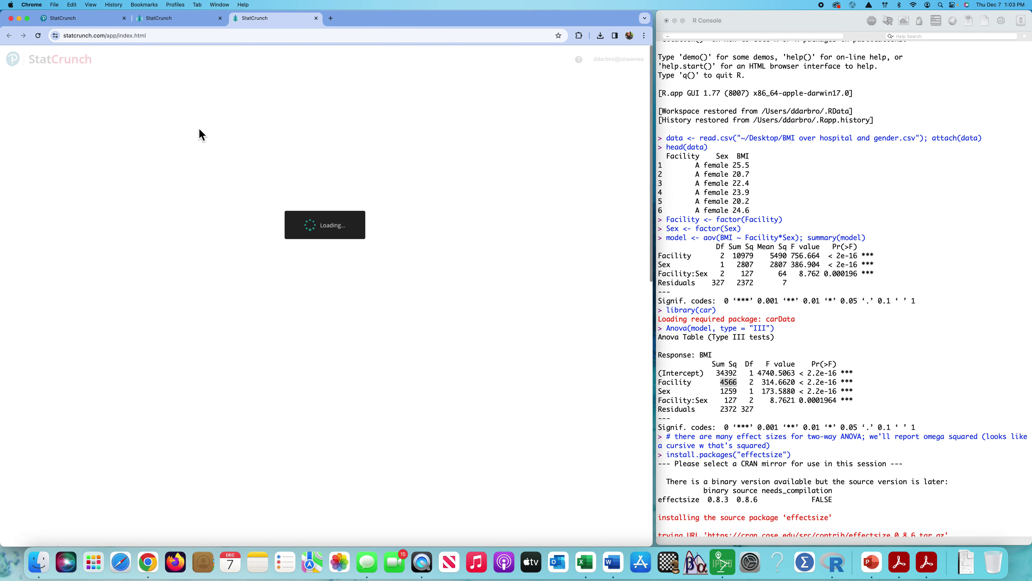
{"action": "left_click", "coordinate": [140, 96]}
{"action": "mouse_move", "coordinate": [119, 99]}
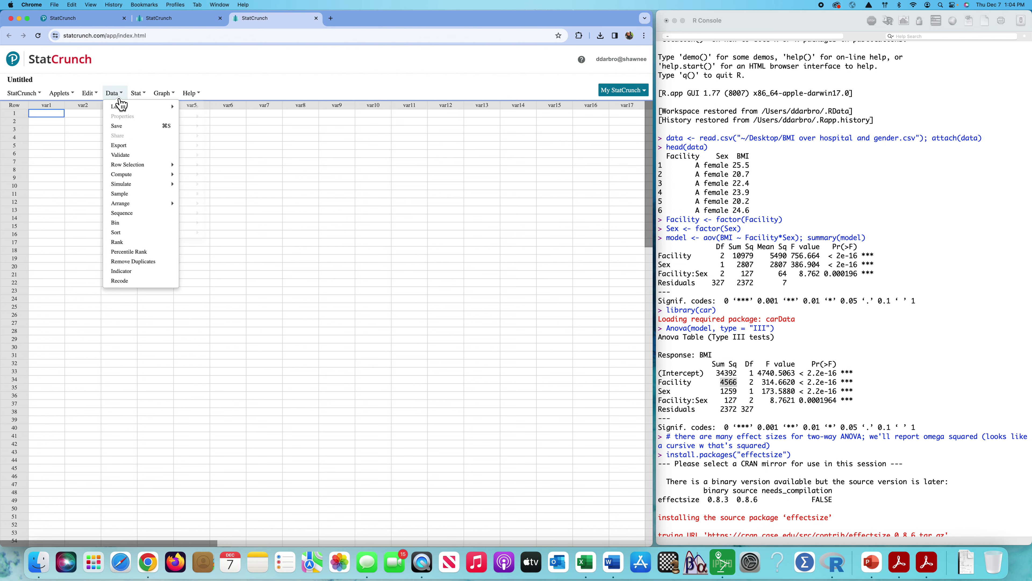
{"action": "mouse_move", "coordinate": [211, 113]}
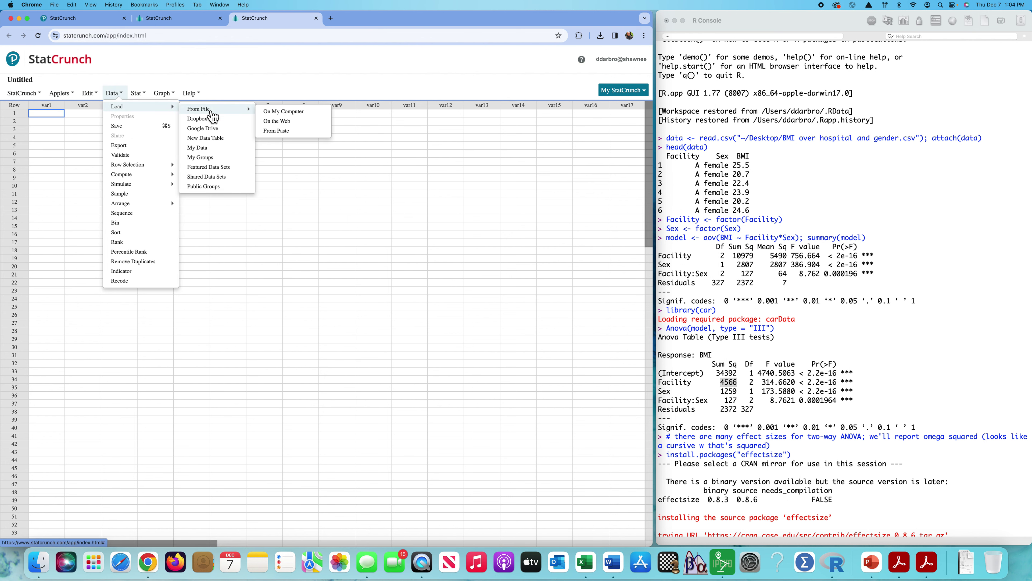
{"action": "left_click", "coordinate": [283, 113]}
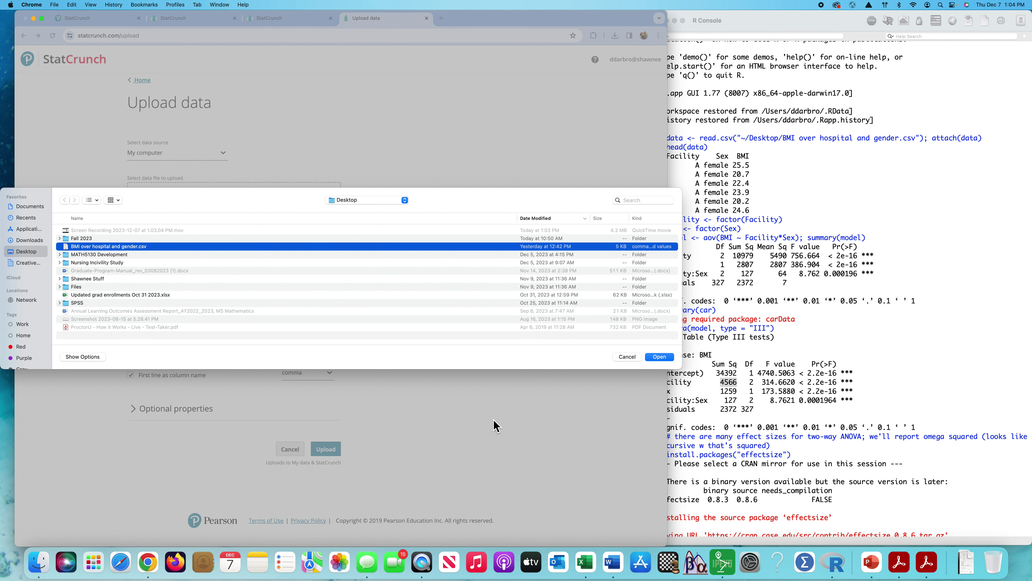
{"action": "left_click", "coordinate": [660, 358]}
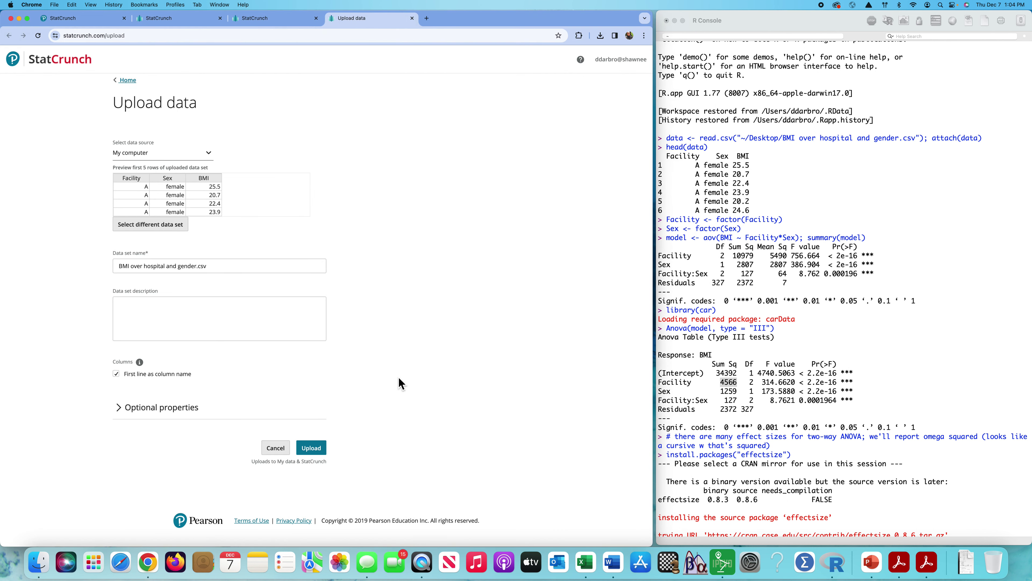
Step: Upload the previewed BMI over hospital and gender.csv data set into the spreadsheet
{"action": "left_click", "coordinate": [311, 451]}
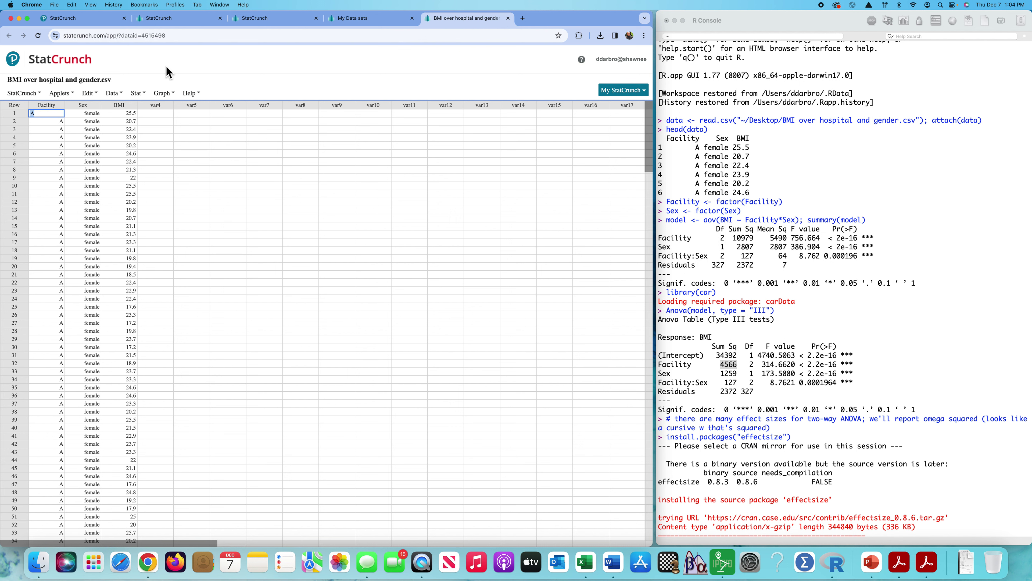
Step: Start a two-way ANOVA with response BMI, row factor Facility and column factor Sex
{"action": "left_click", "coordinate": [145, 96]}
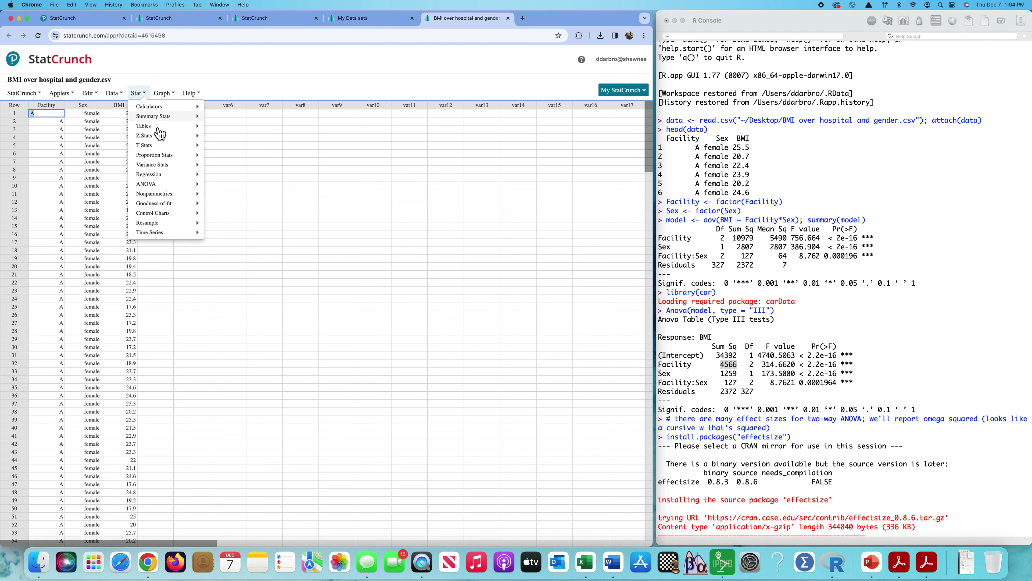
{"action": "mouse_move", "coordinate": [160, 187]}
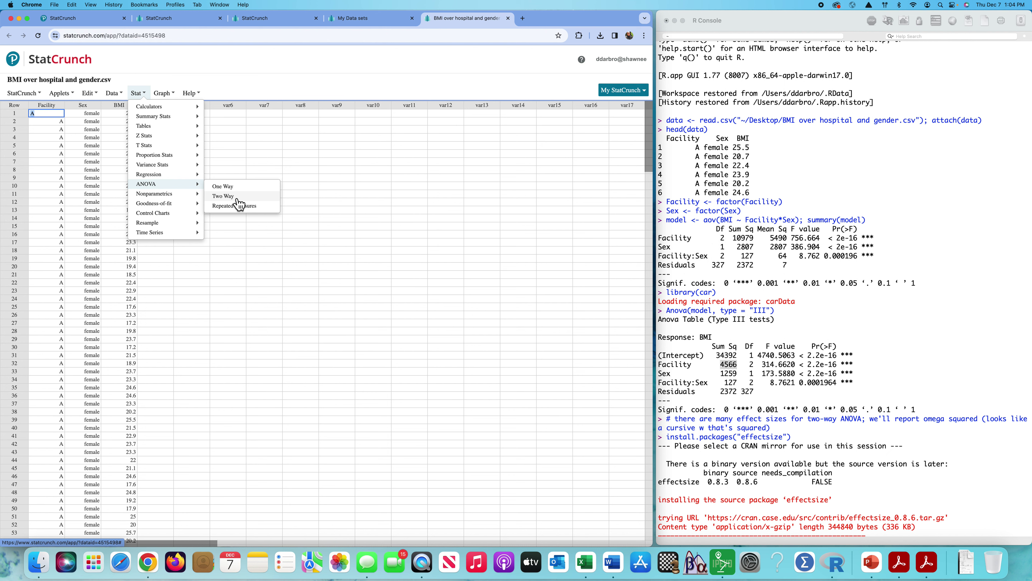
{"action": "left_click", "coordinate": [223, 196]}
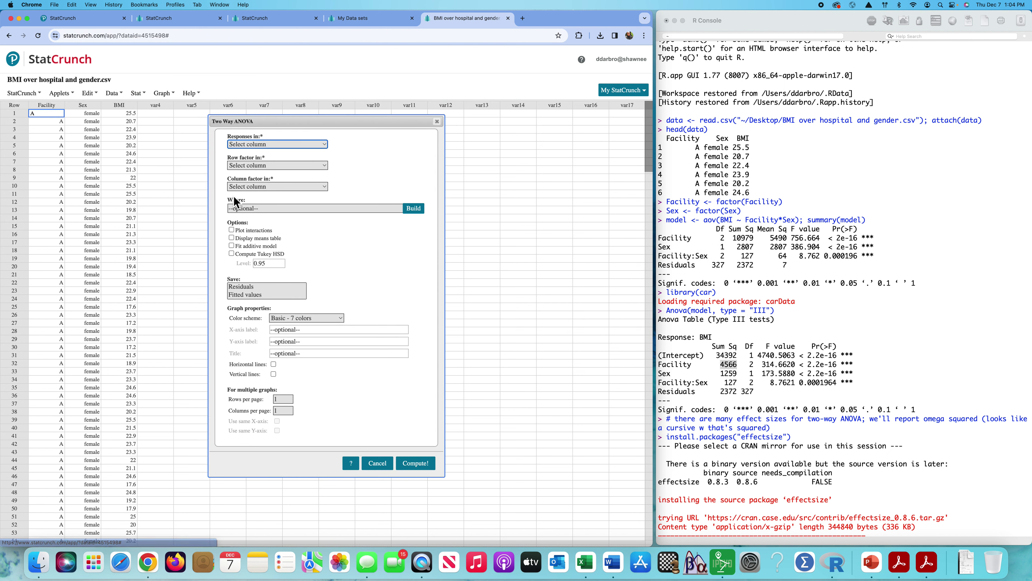
{"action": "left_click", "coordinate": [317, 145]}
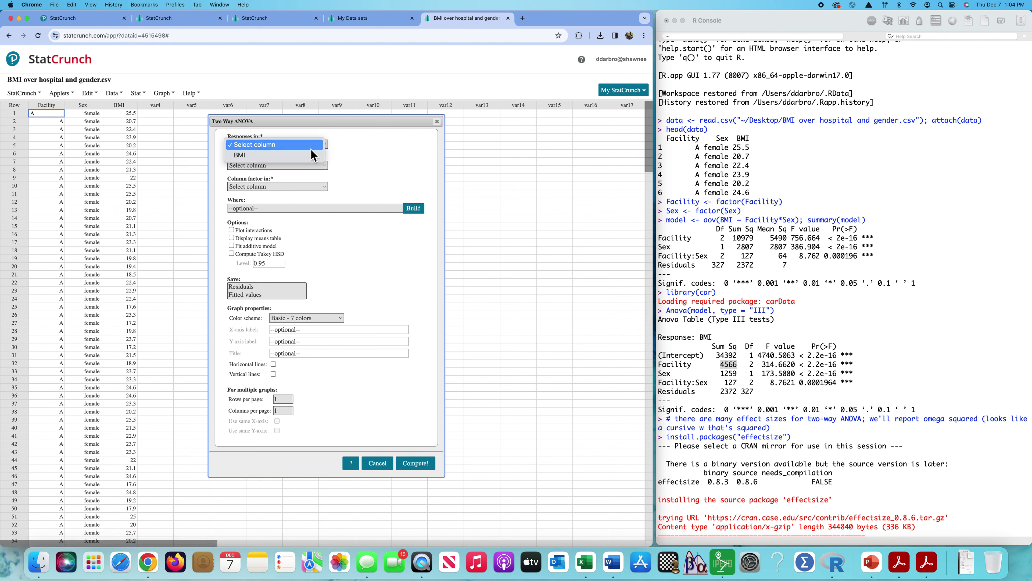
{"action": "left_click", "coordinate": [305, 155]}
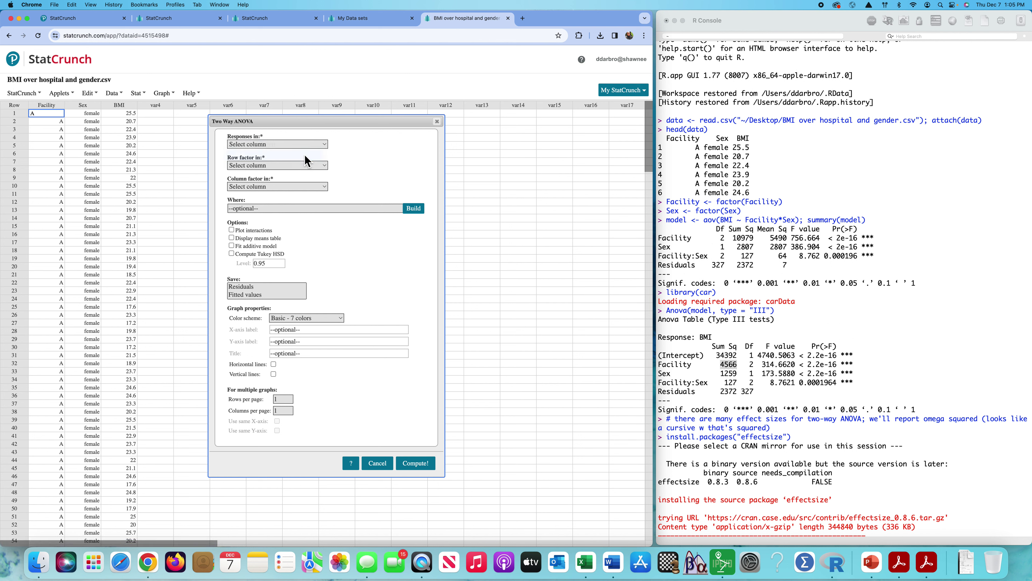
{"action": "left_click", "coordinate": [322, 170]}
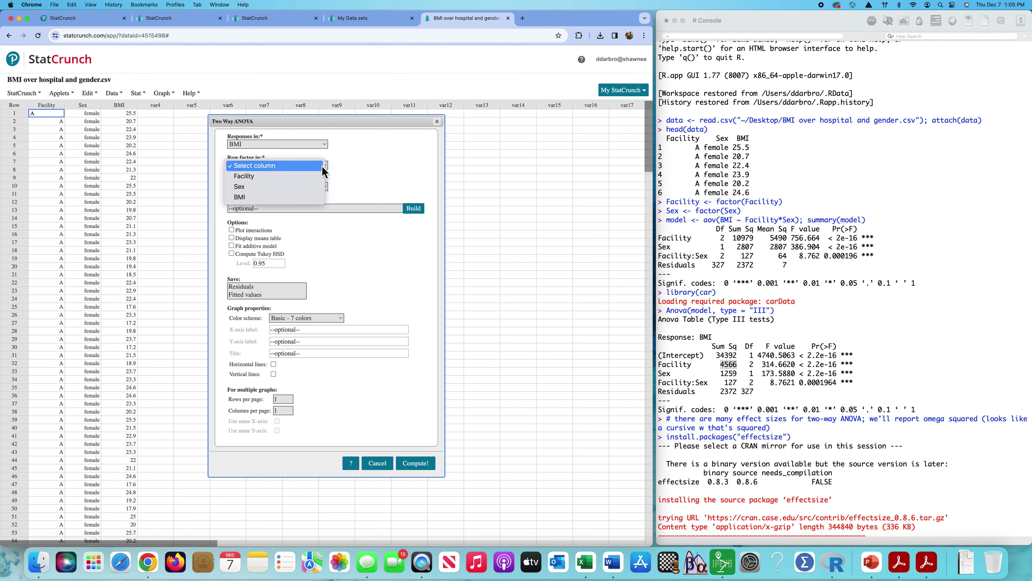
{"action": "left_click", "coordinate": [311, 179]}
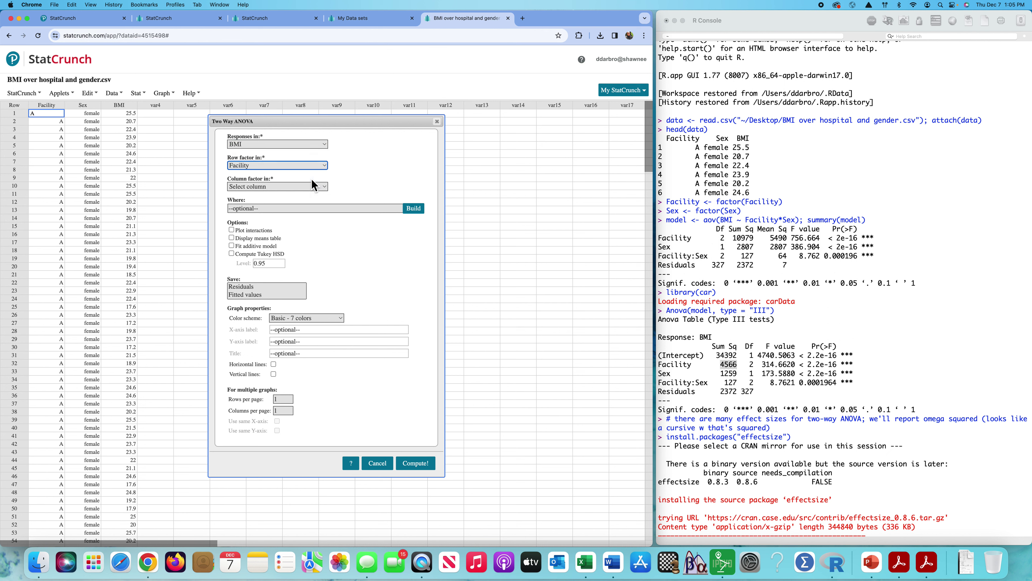
{"action": "left_click", "coordinate": [325, 189]}
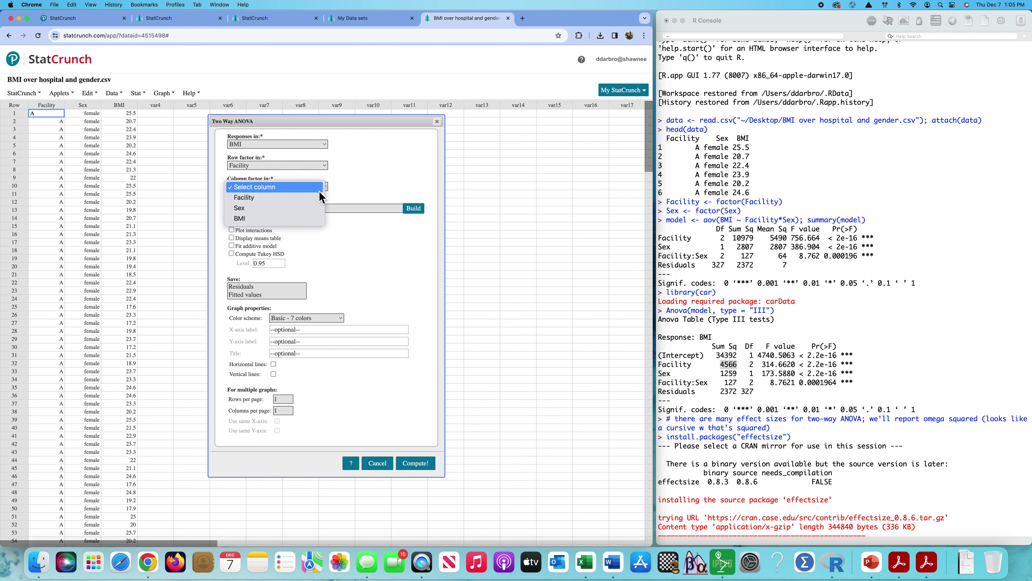
{"action": "left_click", "coordinate": [304, 208]}
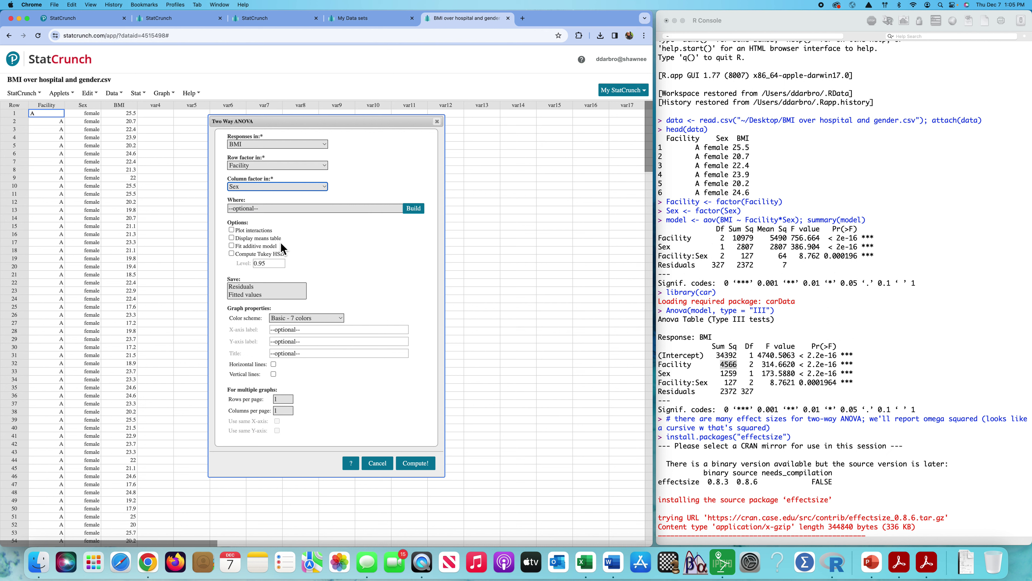
Step: Add the interaction plot, cell means table, Tukey HSD and saved residuals, then compute
{"action": "left_click", "coordinate": [232, 231]}
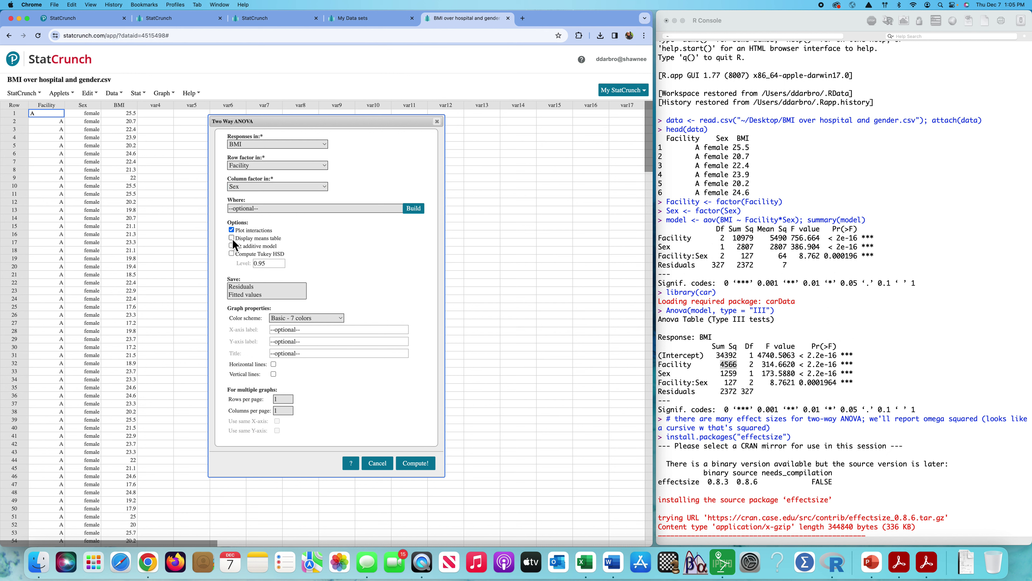
{"action": "left_click", "coordinate": [232, 239]}
{"action": "left_click", "coordinate": [232, 254]}
{"action": "left_click", "coordinate": [240, 288]}
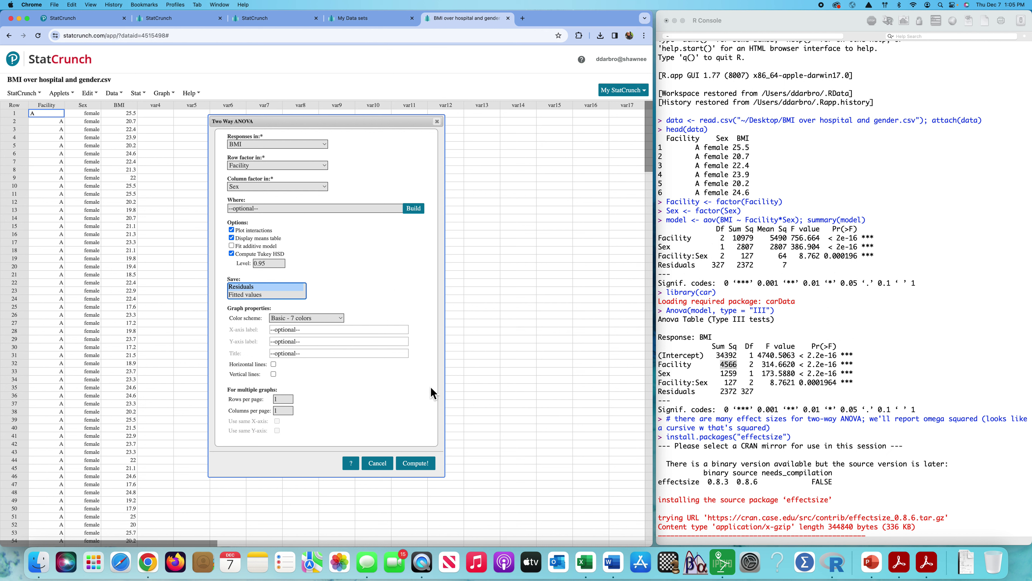
{"action": "left_click", "coordinate": [422, 462]}
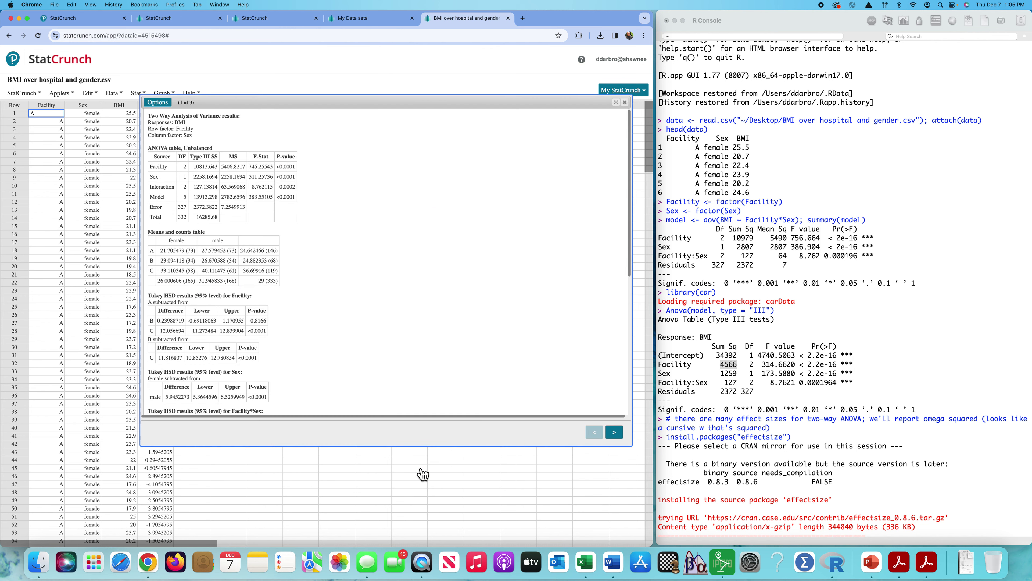
Step: Scroll through the results and mark the unbalanced Two Way ANOVA table heading
{"action": "scroll", "coordinate": [366, 215], "scroll_direction": "down", "scroll_amount": 6}
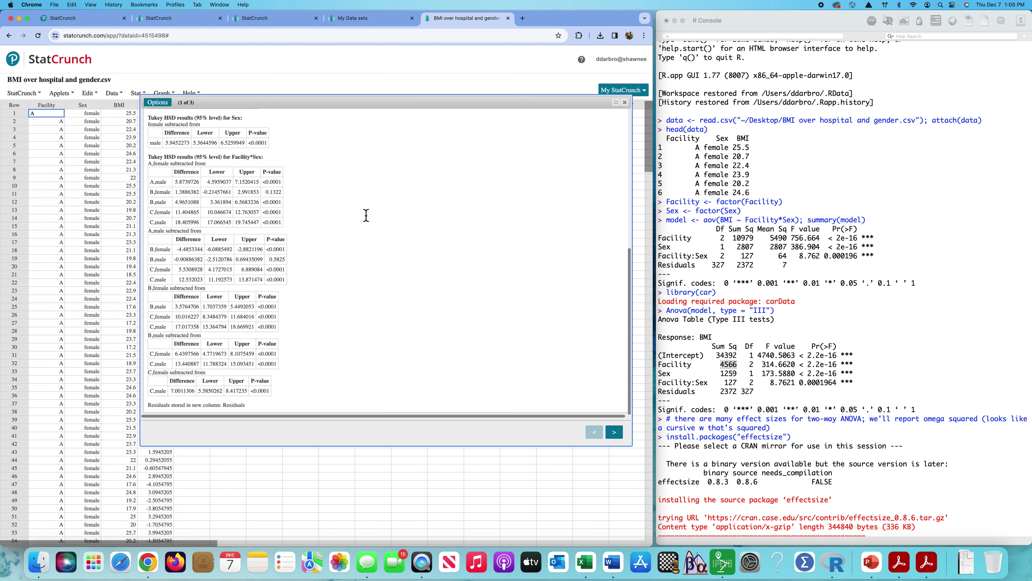
{"action": "scroll", "coordinate": [366, 215], "scroll_direction": "up", "scroll_amount": 8}
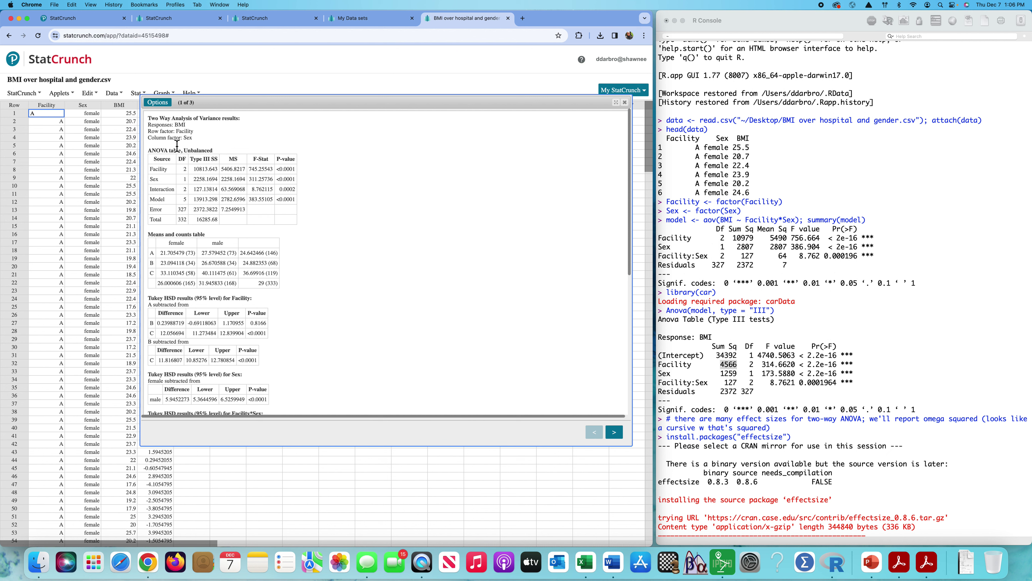
{"action": "left_click_drag", "start_coordinate": [148, 151], "coordinate": [215, 151]}
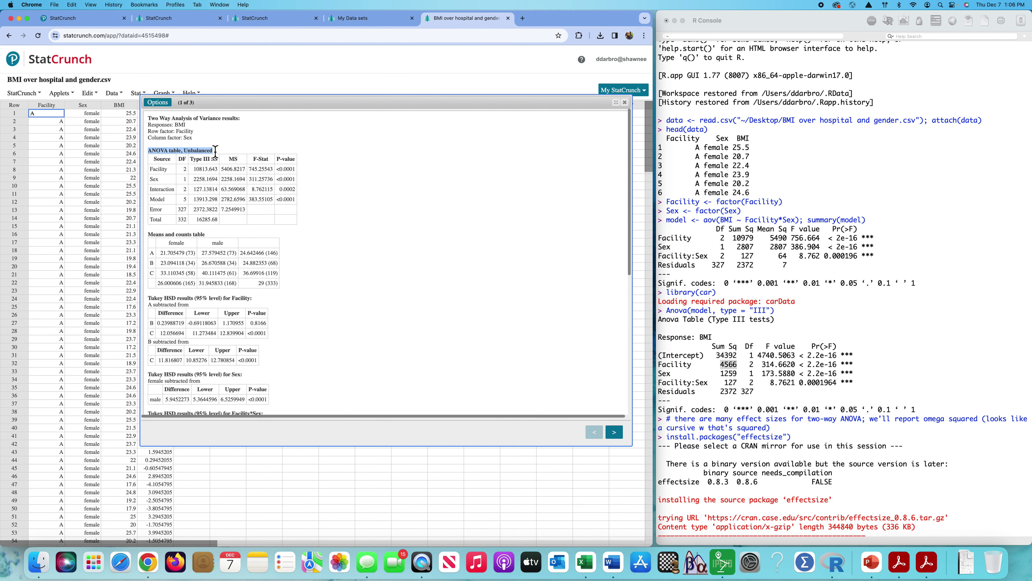
{"action": "left_click", "coordinate": [280, 138]}
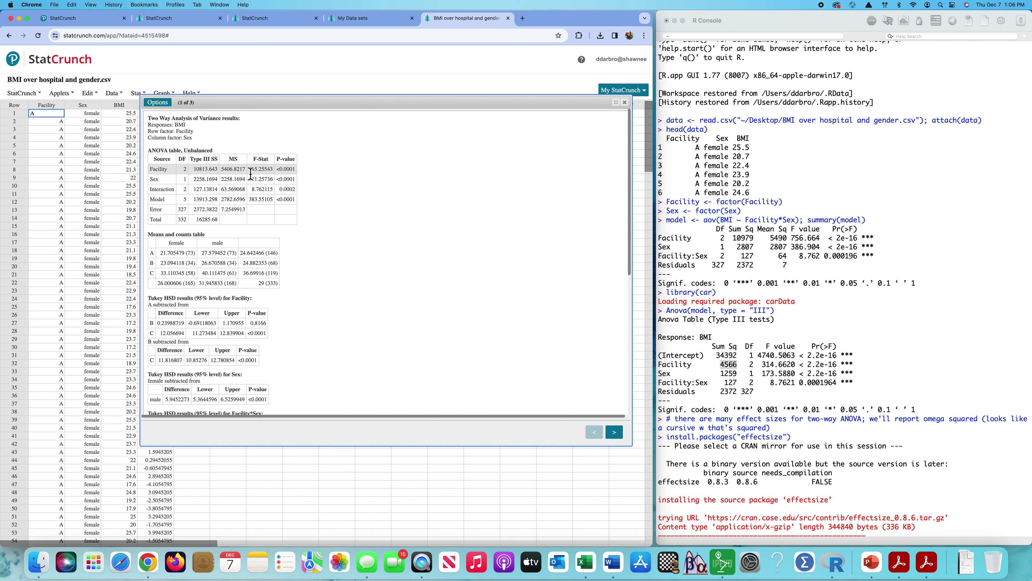
Step: Compare the Facility F-Stat 745.25543 against the F value in the R console output
{"action": "left_click_drag", "start_coordinate": [250, 174], "coordinate": [275, 173]}
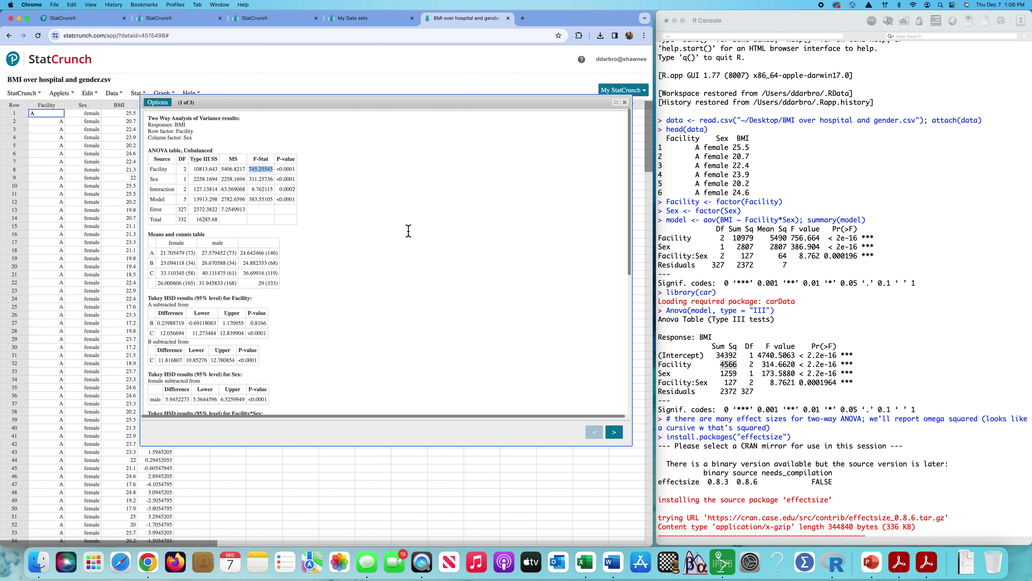
{"action": "left_click", "coordinate": [768, 377]}
{"action": "left_click", "coordinate": [766, 369]}
{"action": "left_click_drag", "start_coordinate": [765, 369], "coordinate": [790, 367]}
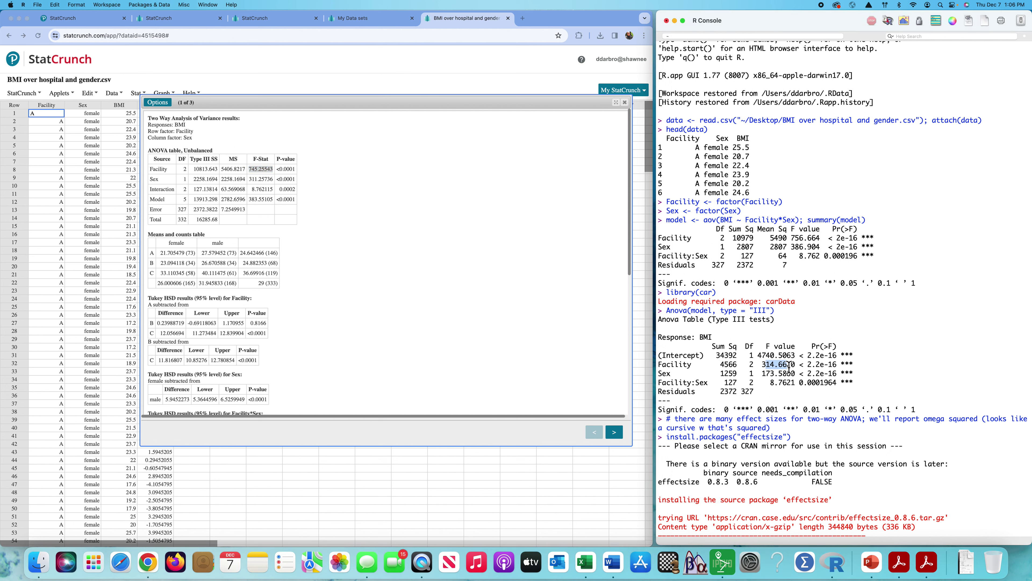
{"action": "left_click", "coordinate": [407, 214]}
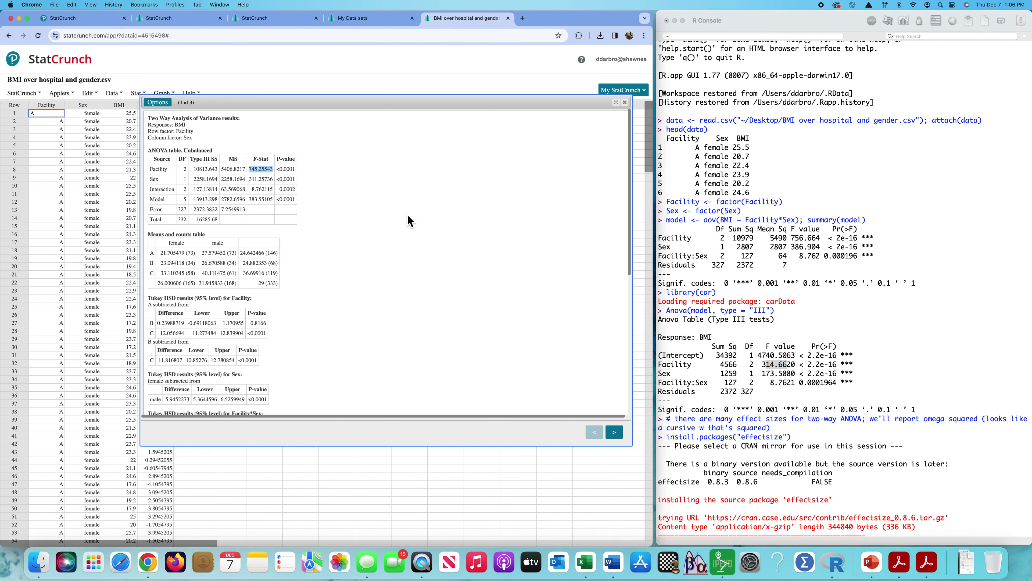
{"action": "left_click", "coordinate": [391, 157]}
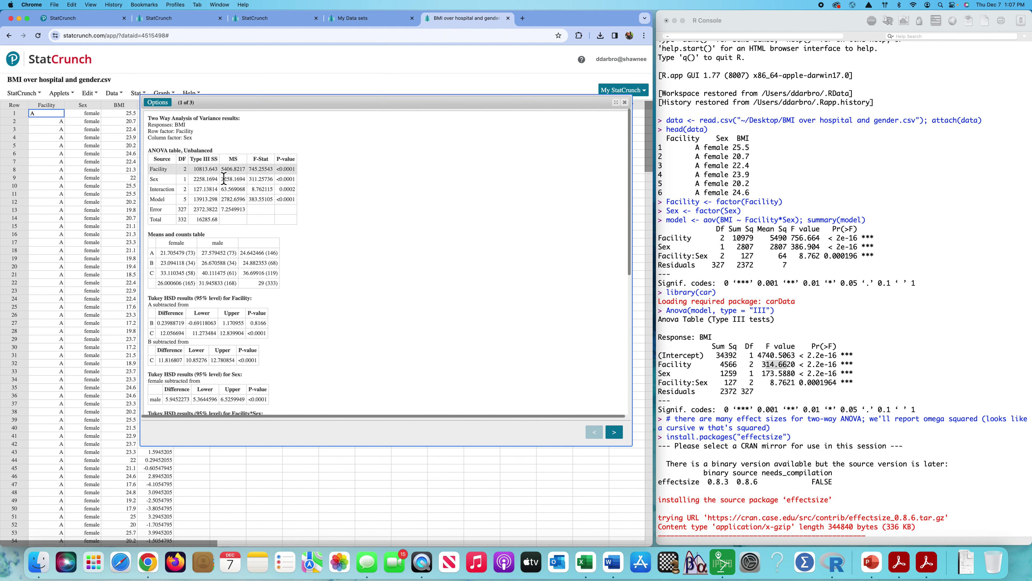
{"action": "left_click_drag", "start_coordinate": [151, 193], "coordinate": [301, 192]}
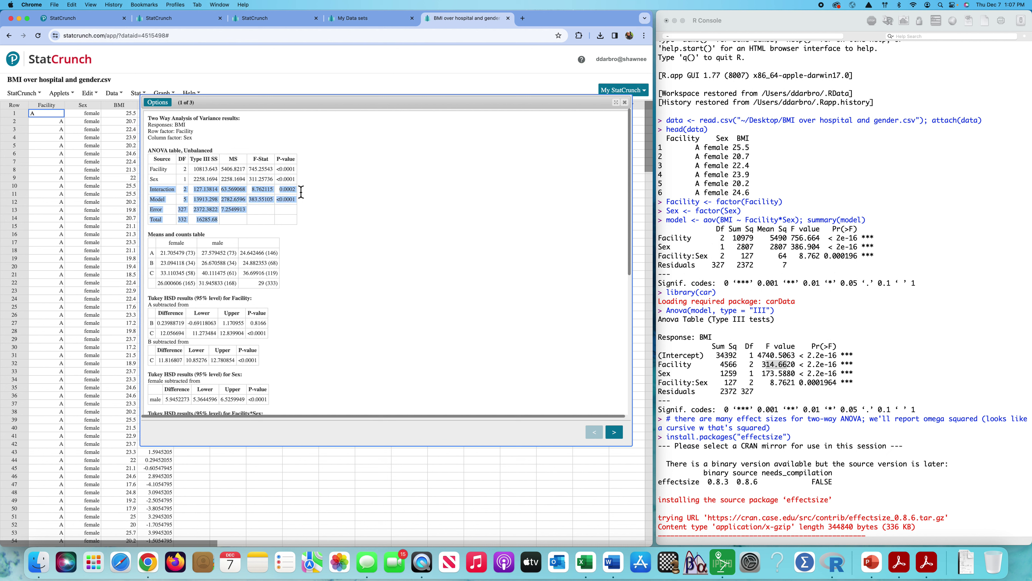
{"action": "left_click", "coordinate": [388, 192]}
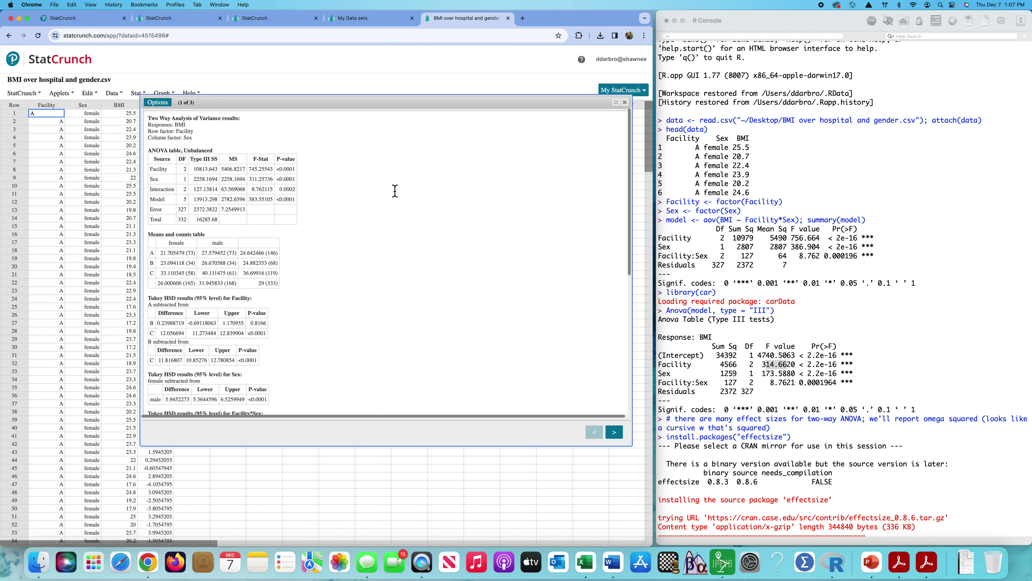
{"action": "double_click", "coordinate": [290, 190]}
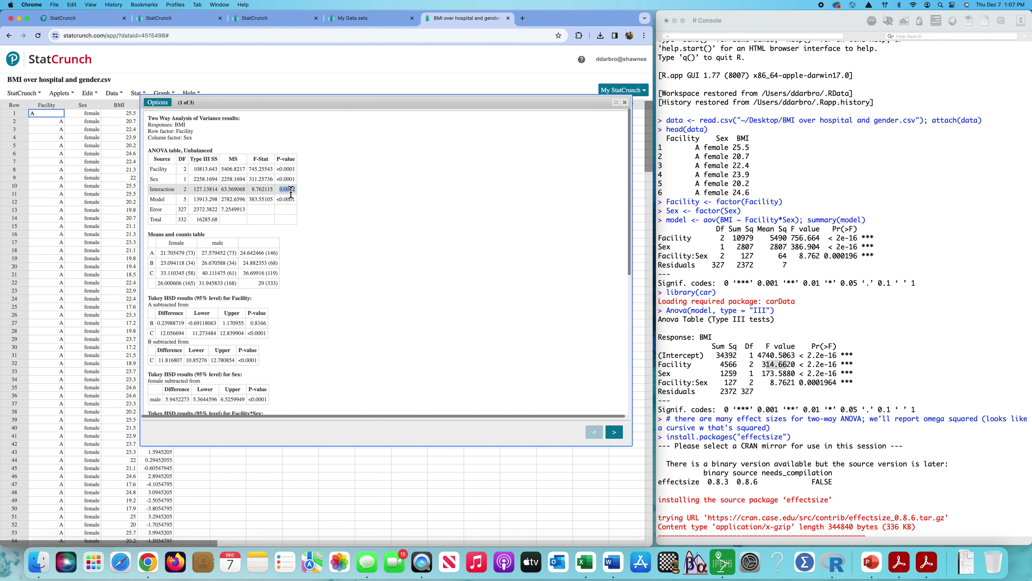
{"action": "left_click", "coordinate": [370, 209]}
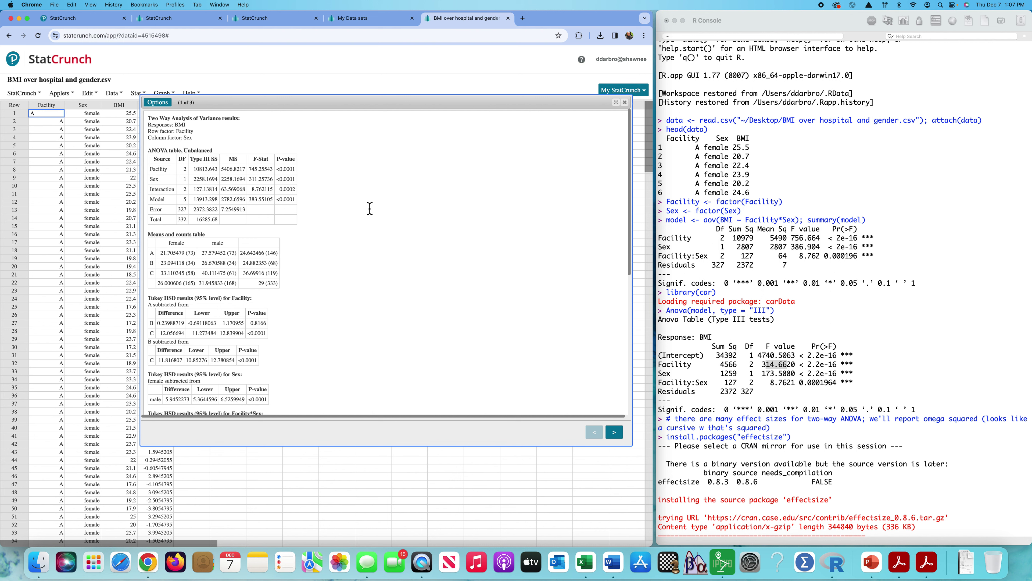
{"action": "scroll", "coordinate": [335, 233], "scroll_direction": "down", "scroll_amount": 3}
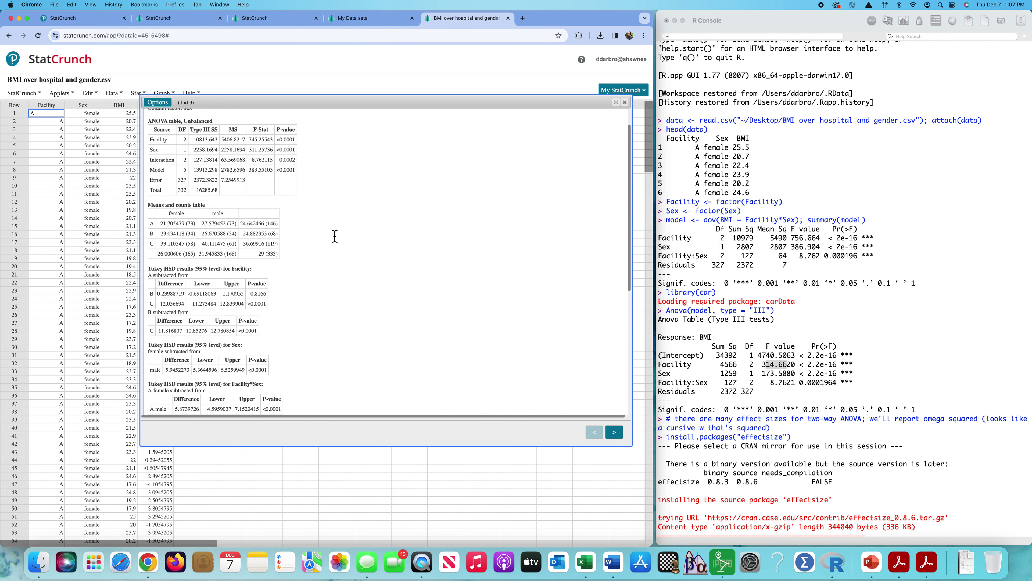
{"action": "left_click_drag", "start_coordinate": [149, 209], "coordinate": [261, 260]}
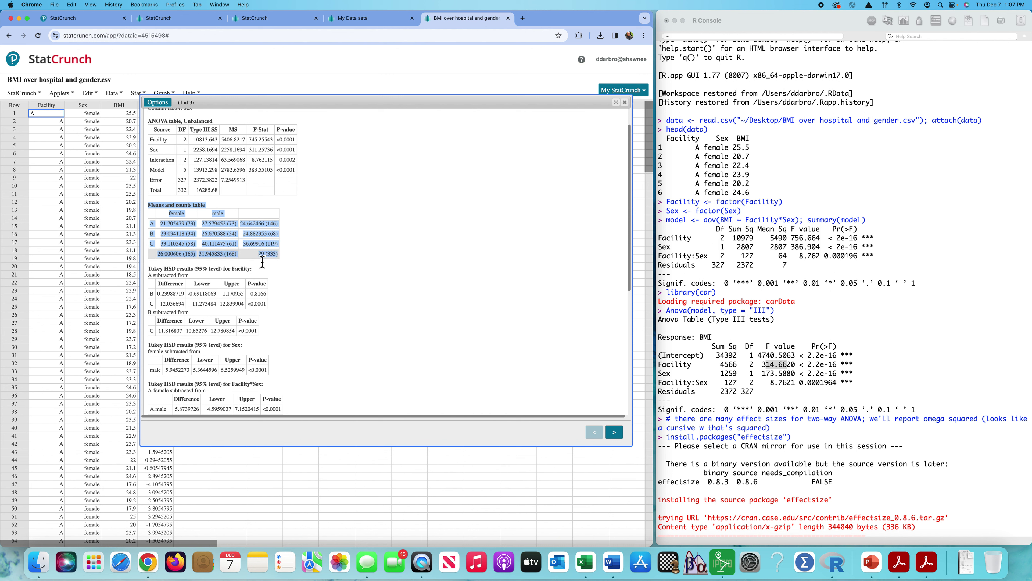
{"action": "left_click", "coordinate": [385, 251]}
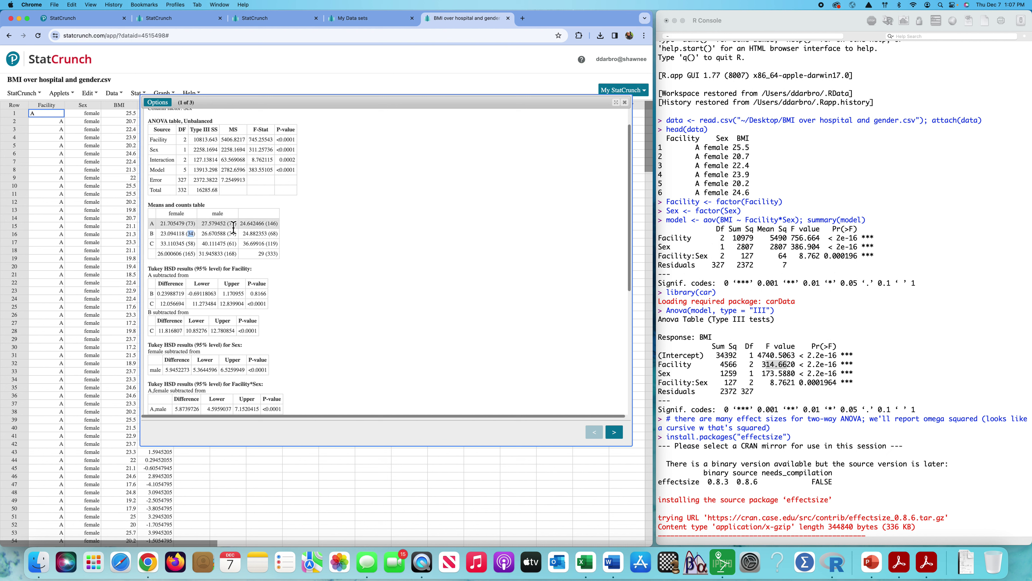
{"action": "left_click_drag", "start_coordinate": [230, 224], "coordinate": [234, 227]}
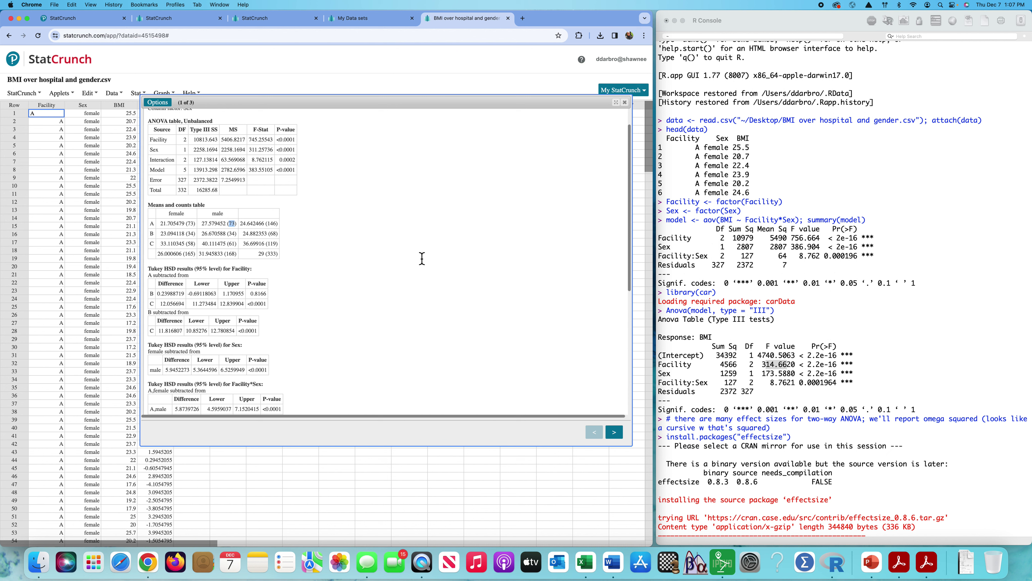
{"action": "left_click", "coordinate": [442, 245]}
{"action": "scroll", "coordinate": [390, 301], "scroll_direction": "down", "scroll_amount": 2}
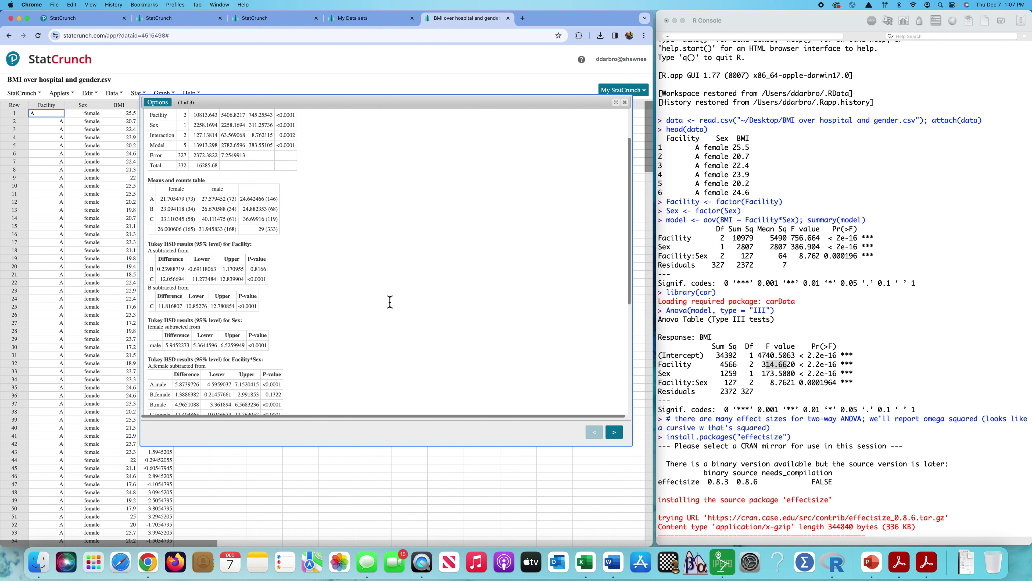
{"action": "double_click", "coordinate": [161, 245]}
{"action": "left_click_drag", "start_coordinate": [164, 246], "coordinate": [256, 249]}
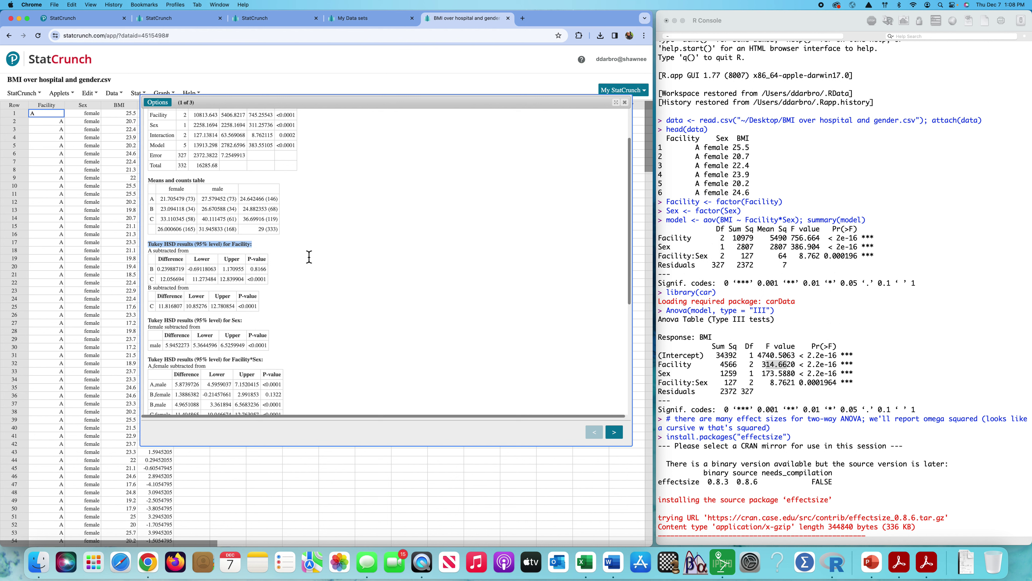
{"action": "scroll", "coordinate": [395, 271], "scroll_direction": "down", "scroll_amount": 5}
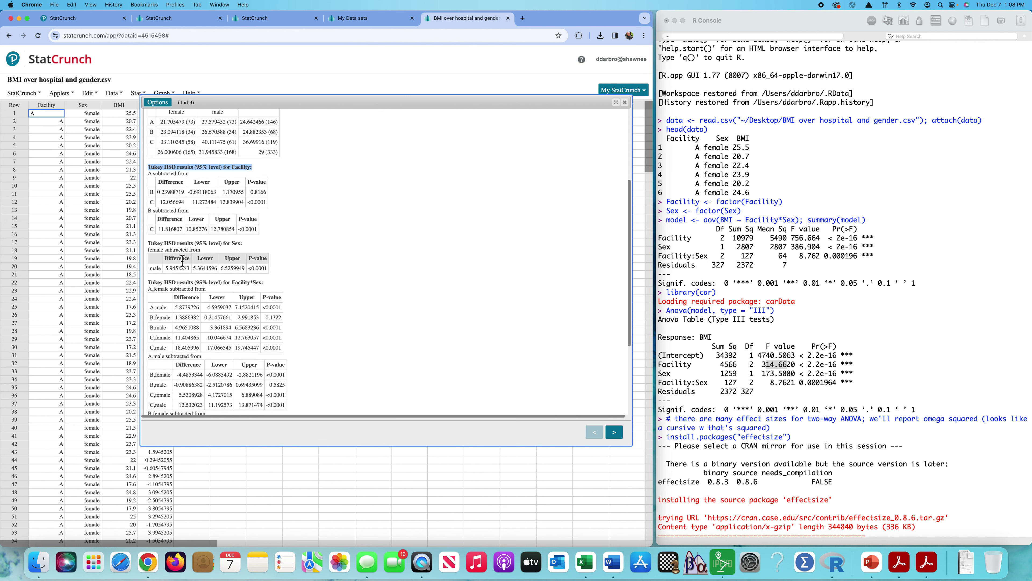
{"action": "double_click", "coordinate": [151, 246]}
{"action": "left_click_drag", "start_coordinate": [166, 247], "coordinate": [243, 248]}
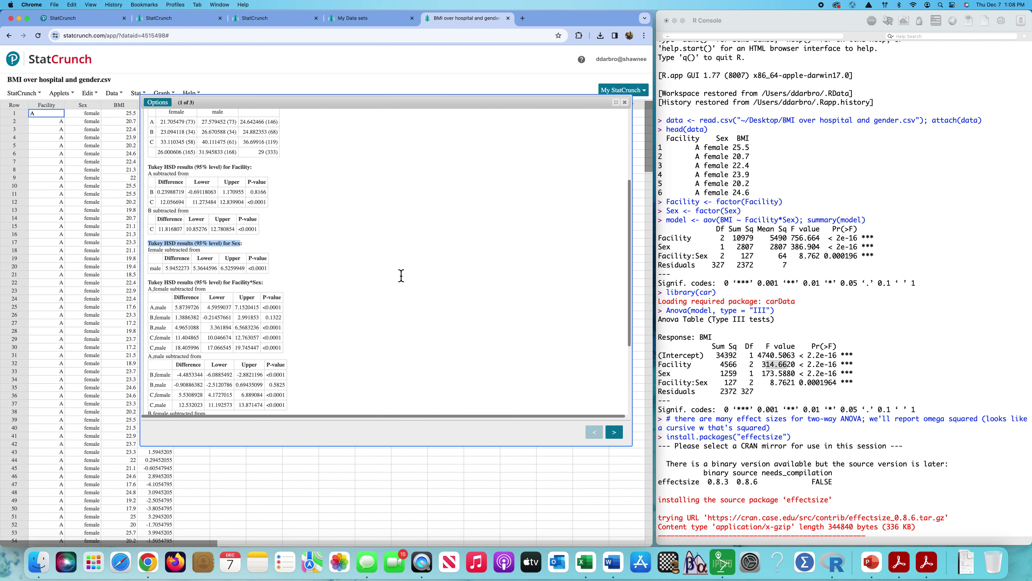
{"action": "scroll", "coordinate": [401, 276], "scroll_direction": "down", "scroll_amount": 5}
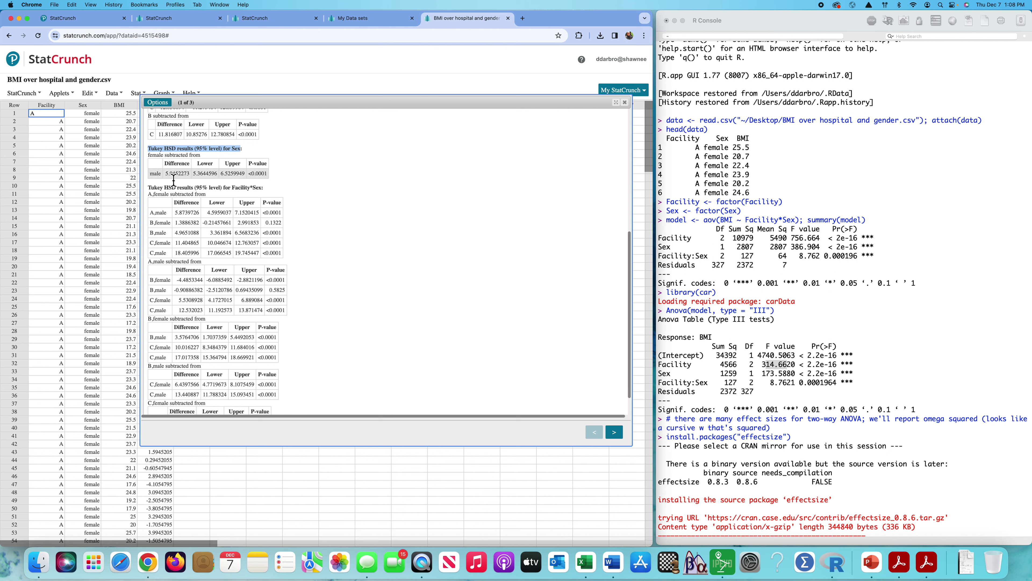
{"action": "left_click_drag", "start_coordinate": [149, 188], "coordinate": [266, 189]}
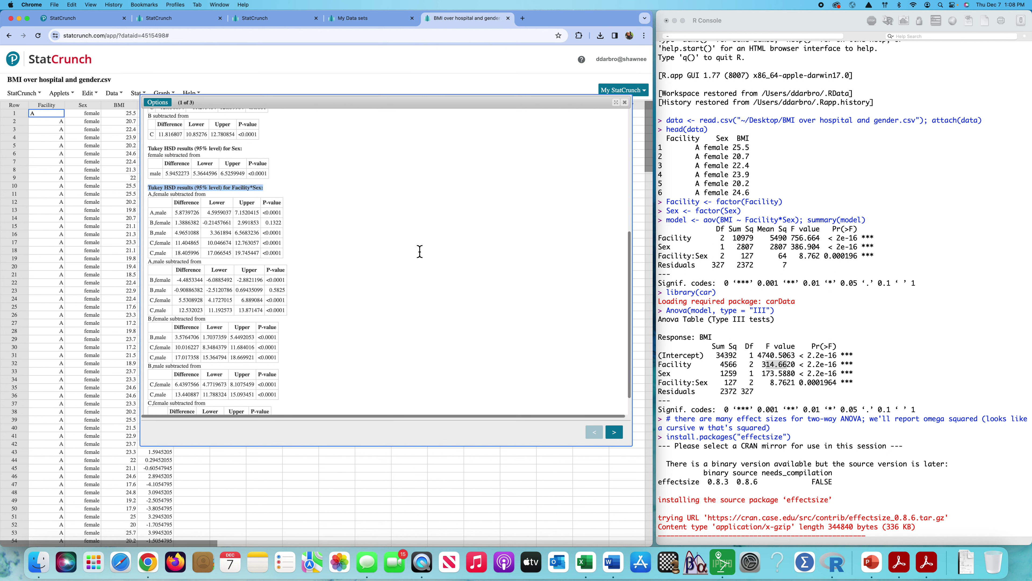
{"action": "scroll", "coordinate": [420, 251], "scroll_direction": "up", "scroll_amount": 10}
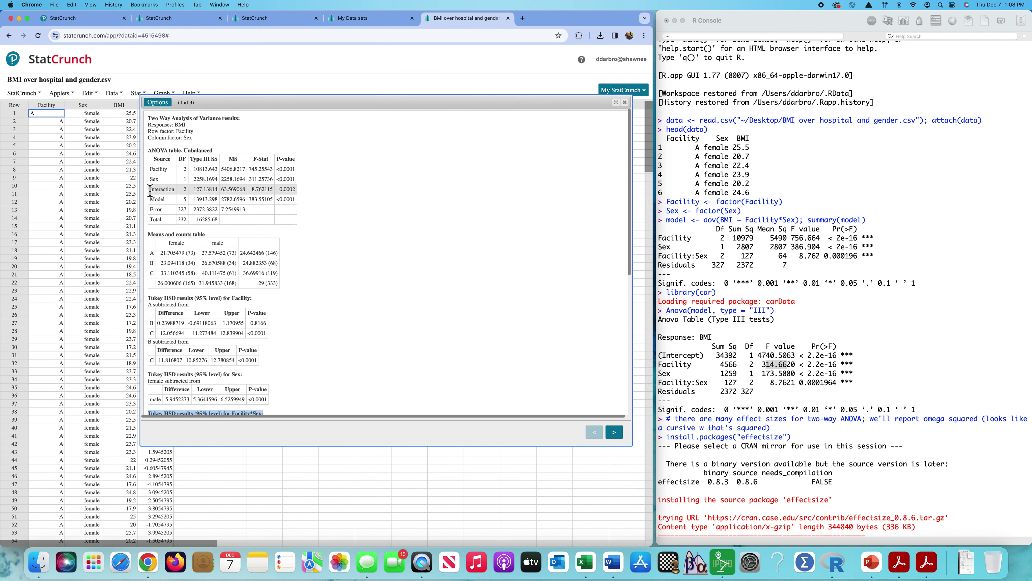
{"action": "left_click_drag", "start_coordinate": [149, 190], "coordinate": [295, 196]}
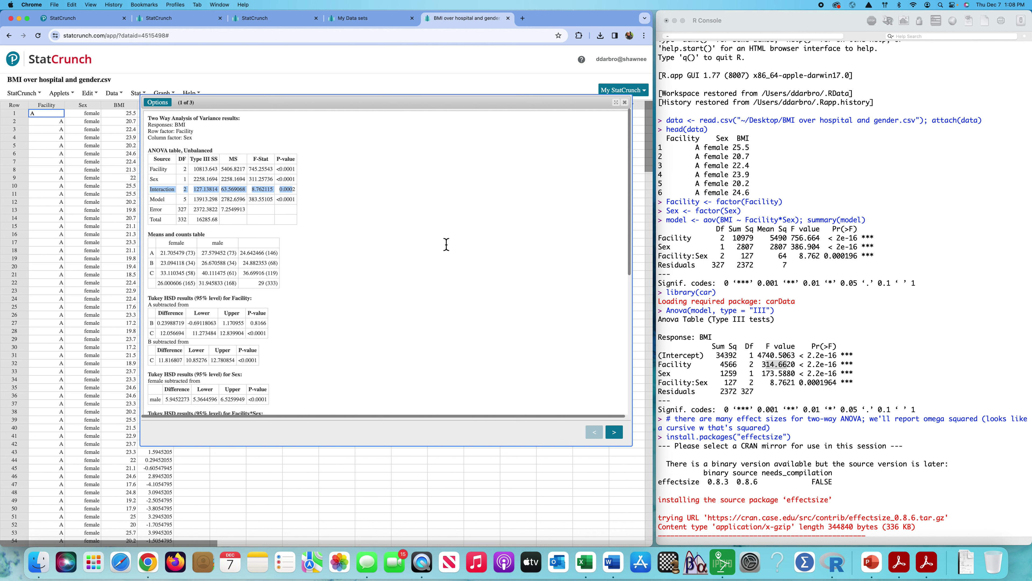
{"action": "scroll", "coordinate": [366, 243], "scroll_direction": "down", "scroll_amount": 2}
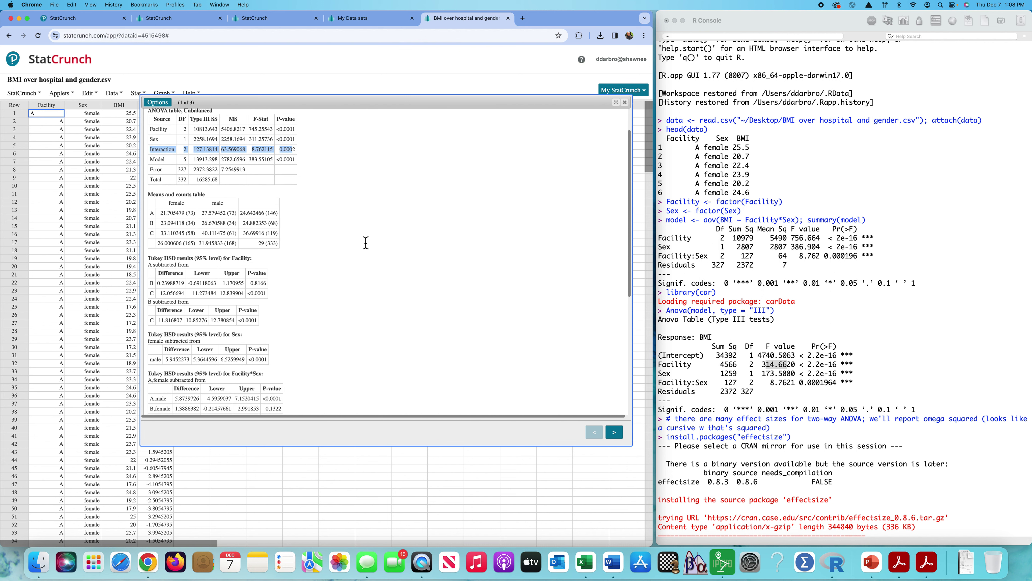
{"action": "scroll", "coordinate": [366, 243], "scroll_direction": "down", "scroll_amount": 3}
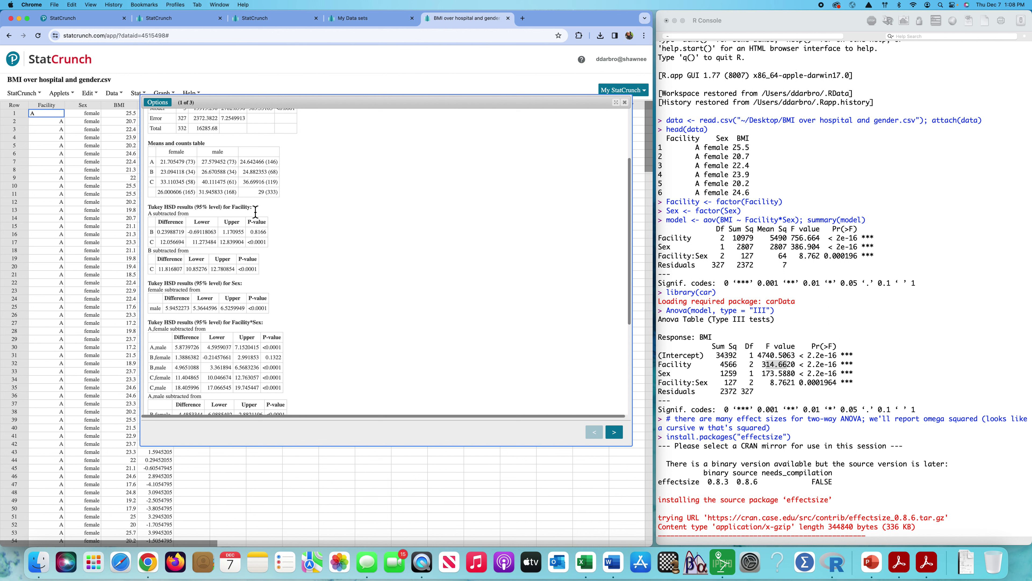
{"action": "left_click_drag", "start_coordinate": [255, 208], "coordinate": [201, 208]}
{"action": "left_click", "coordinate": [248, 288]}
{"action": "left_click_drag", "start_coordinate": [247, 288], "coordinate": [196, 288]}
{"action": "scroll", "coordinate": [400, 307], "scroll_direction": "down", "scroll_amount": 2}
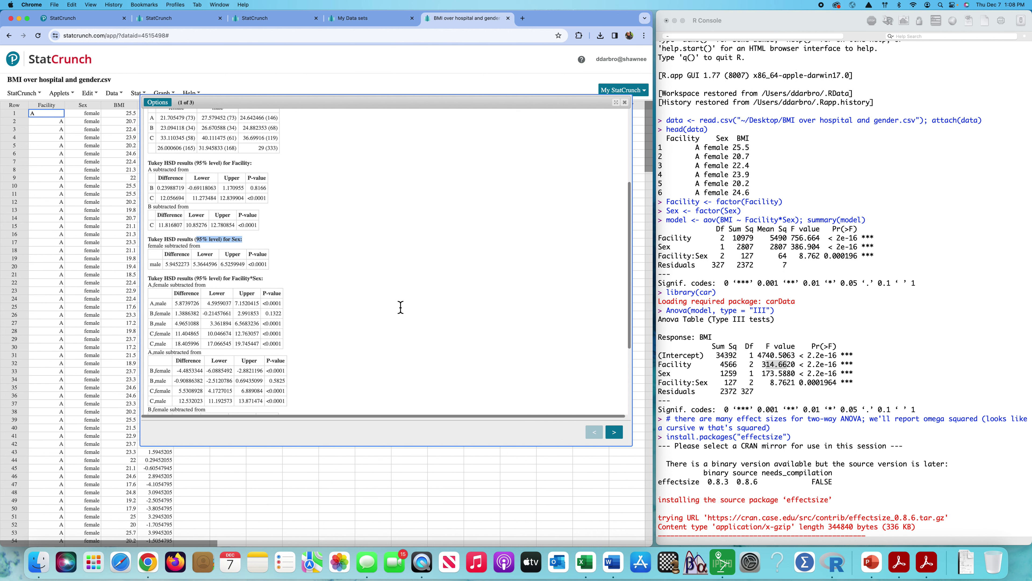
{"action": "scroll", "coordinate": [400, 305], "scroll_direction": "down", "scroll_amount": 4}
{"action": "scroll", "coordinate": [413, 287], "scroll_direction": "down", "scroll_amount": 2}
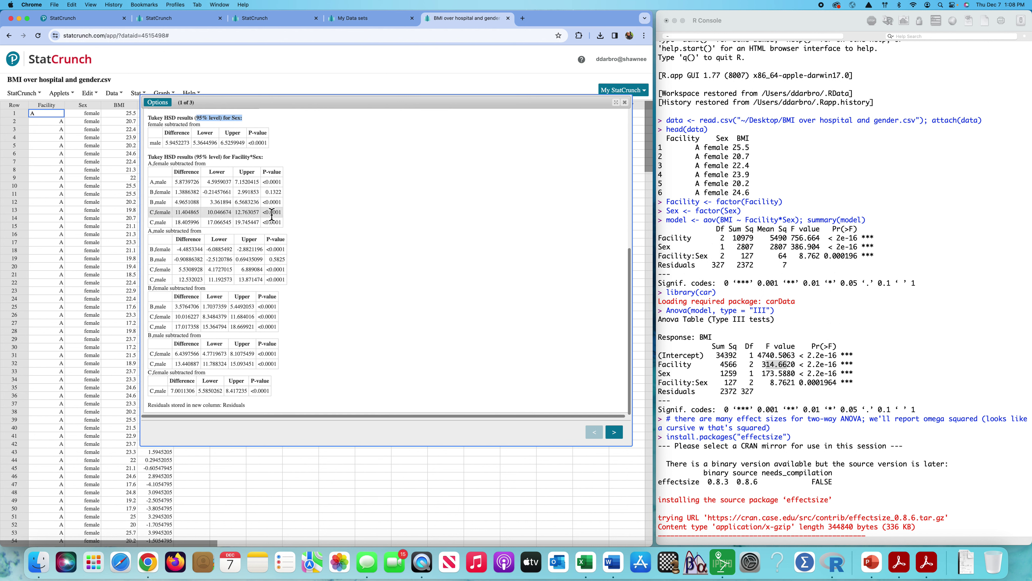
{"action": "double_click", "coordinate": [274, 193]}
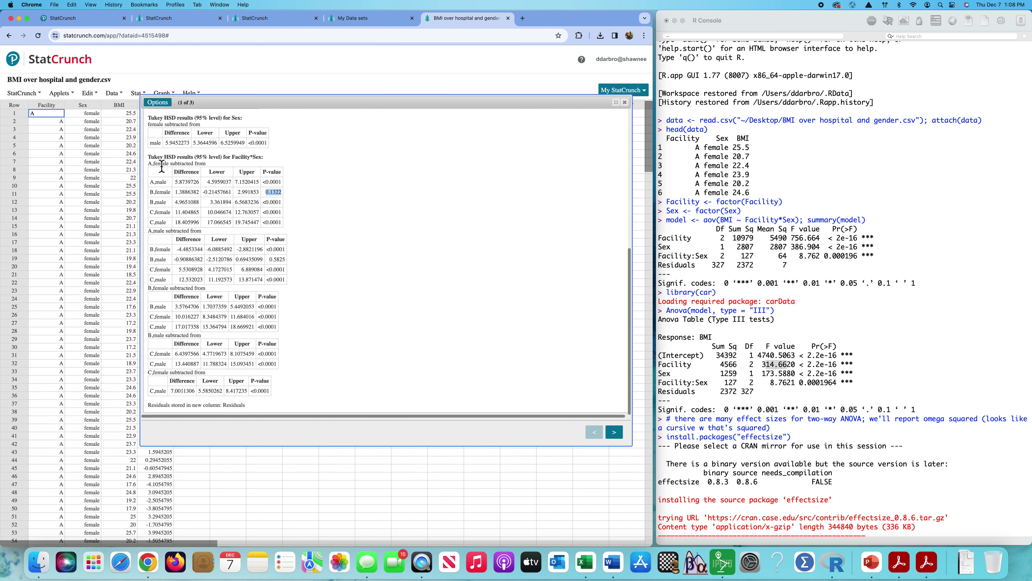
{"action": "left_click", "coordinate": [279, 263]}
{"action": "double_click", "coordinate": [279, 261]}
{"action": "left_click", "coordinate": [619, 435]}
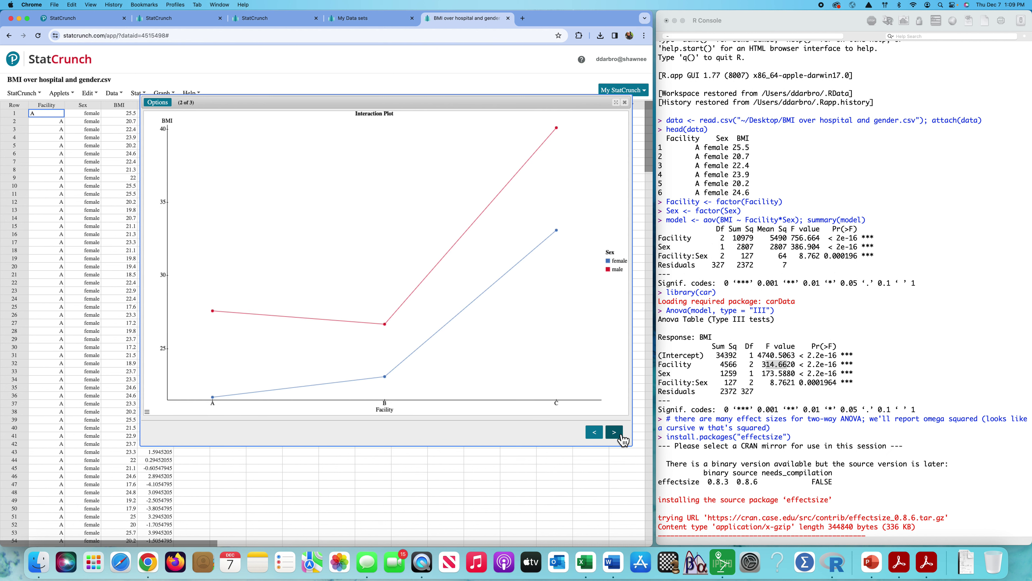
Step: Page through the BMI interaction plots by Sex and by Facility, then close the results window
{"action": "left_click", "coordinate": [615, 432]}
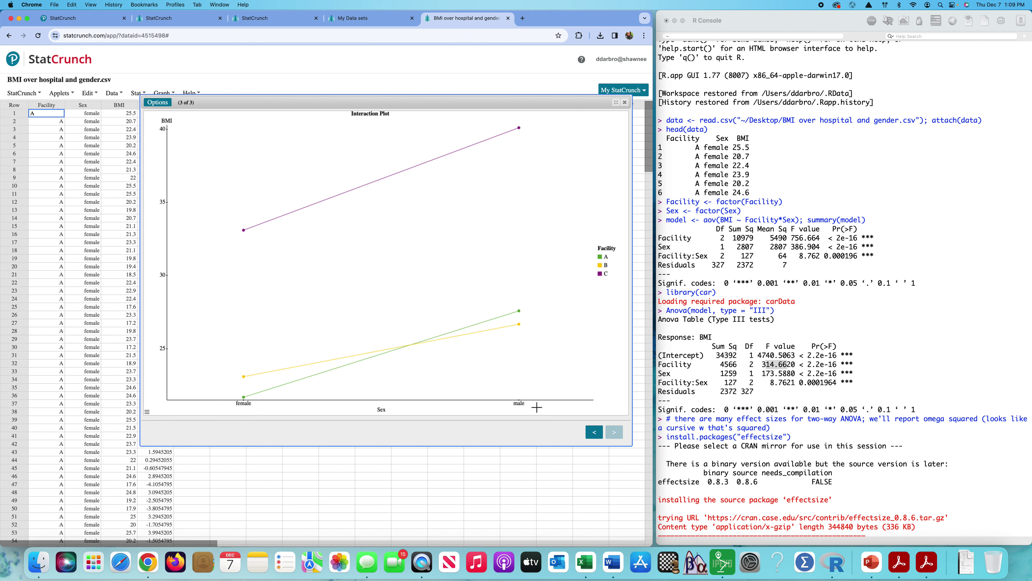
{"action": "left_click", "coordinate": [595, 433]}
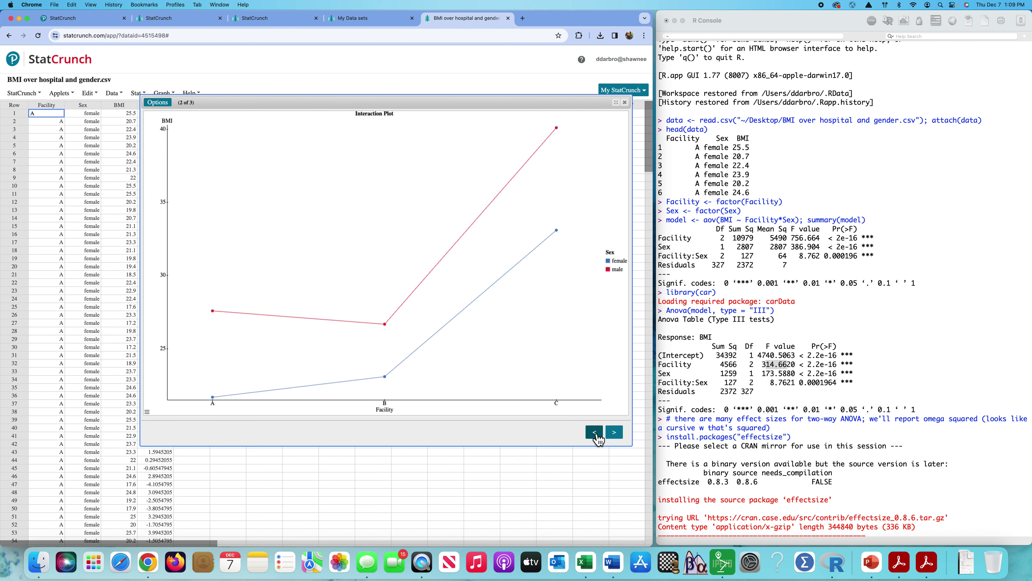
{"action": "left_click", "coordinate": [626, 104]}
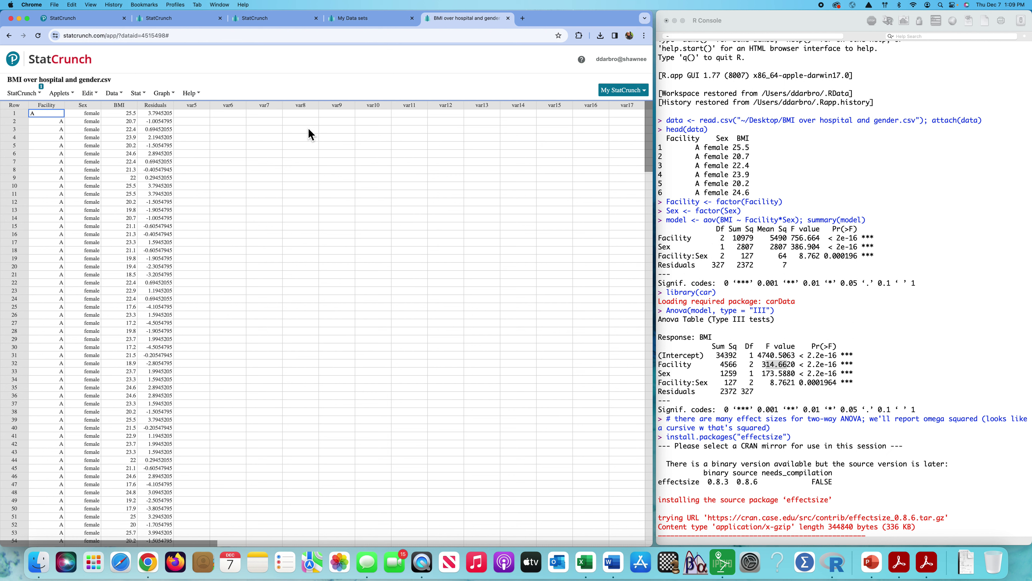
Step: Open a One Sample T test with data on Residuals, adding a Shapiro-Wilk normality test
{"action": "left_click", "coordinate": [139, 93]}
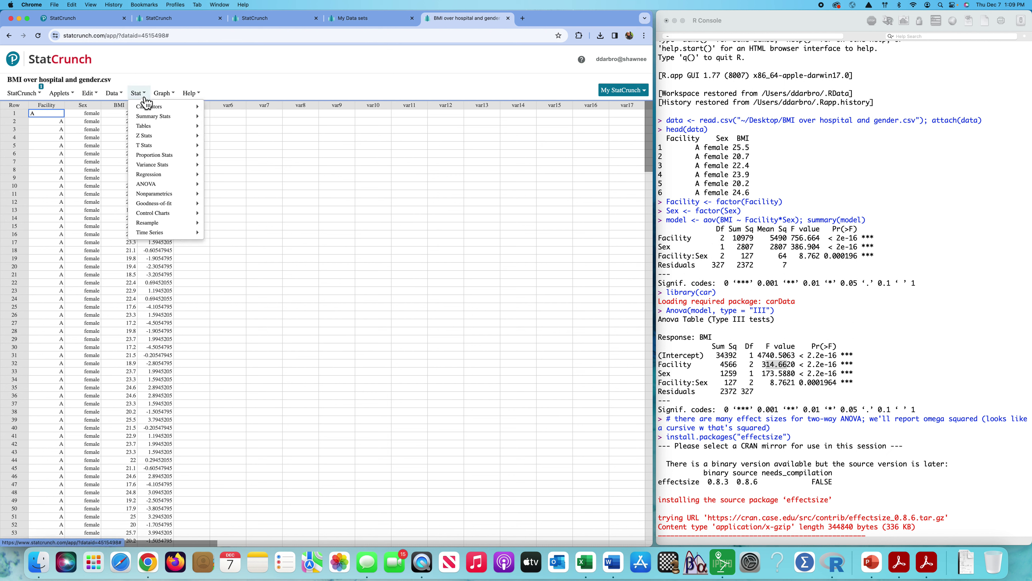
{"action": "mouse_move", "coordinate": [153, 148]}
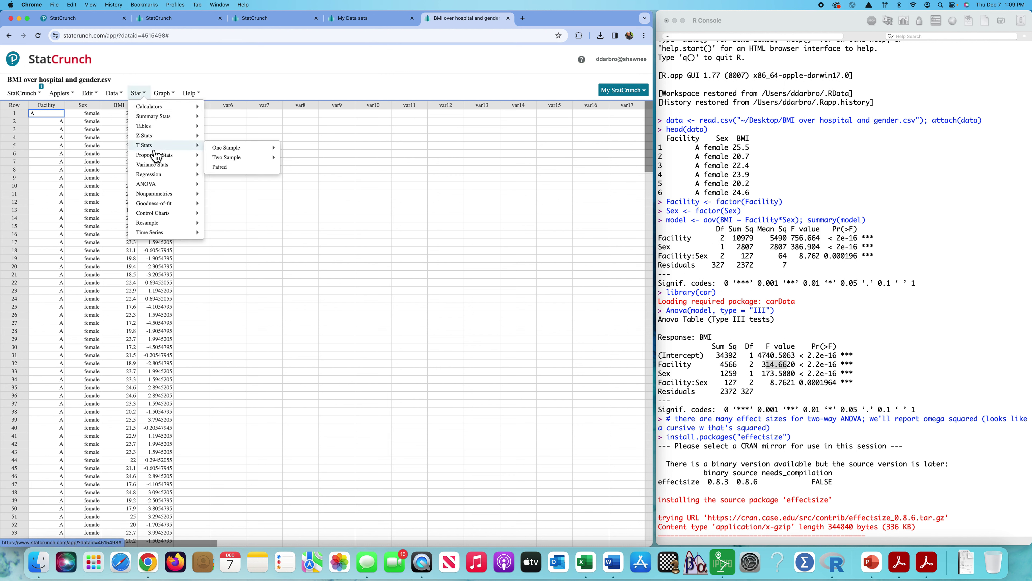
{"action": "mouse_move", "coordinate": [236, 150]}
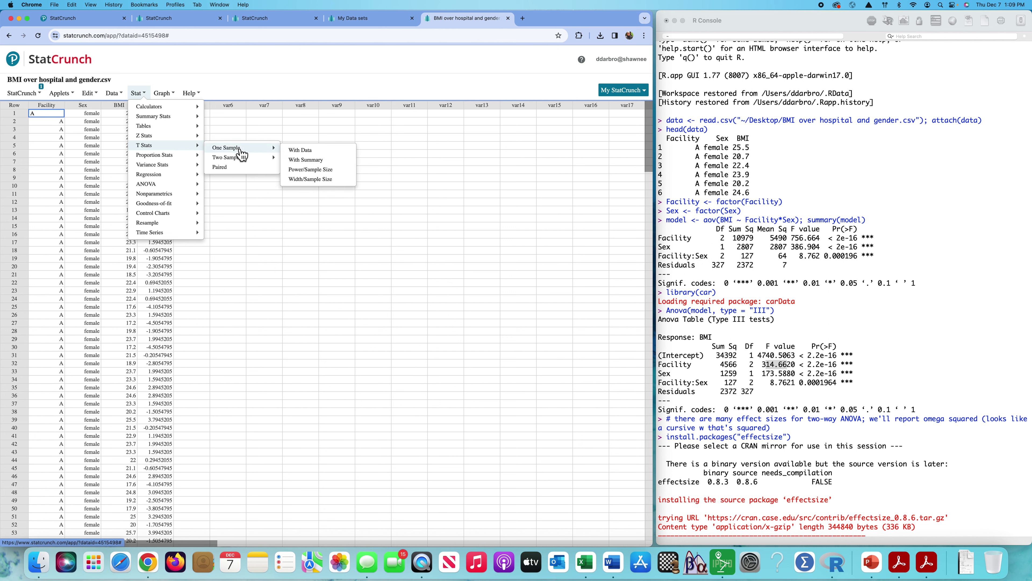
{"action": "left_click", "coordinate": [303, 150]}
{"action": "left_click", "coordinate": [250, 110]}
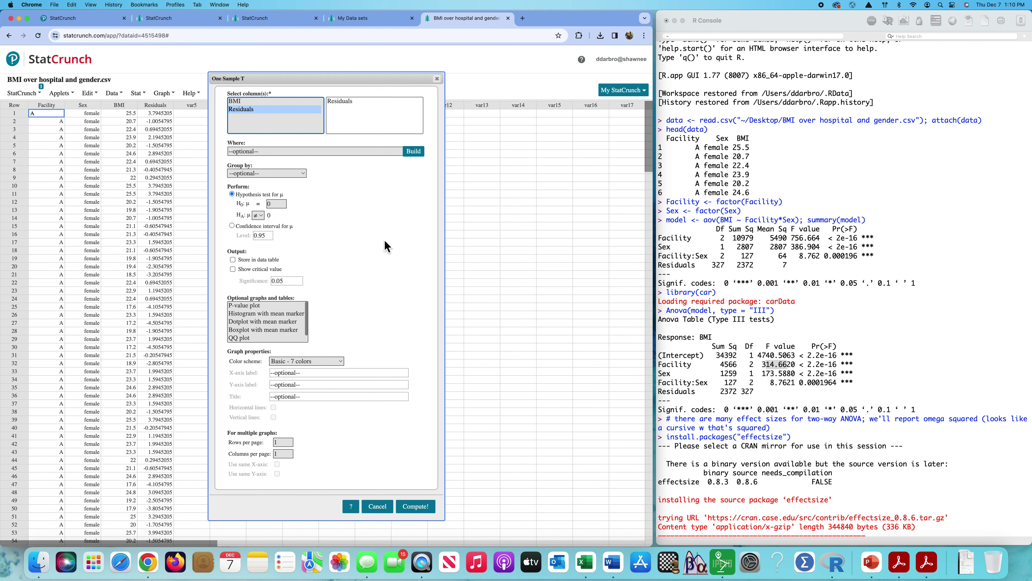
{"action": "scroll", "coordinate": [264, 330], "scroll_direction": "down", "scroll_amount": 1}
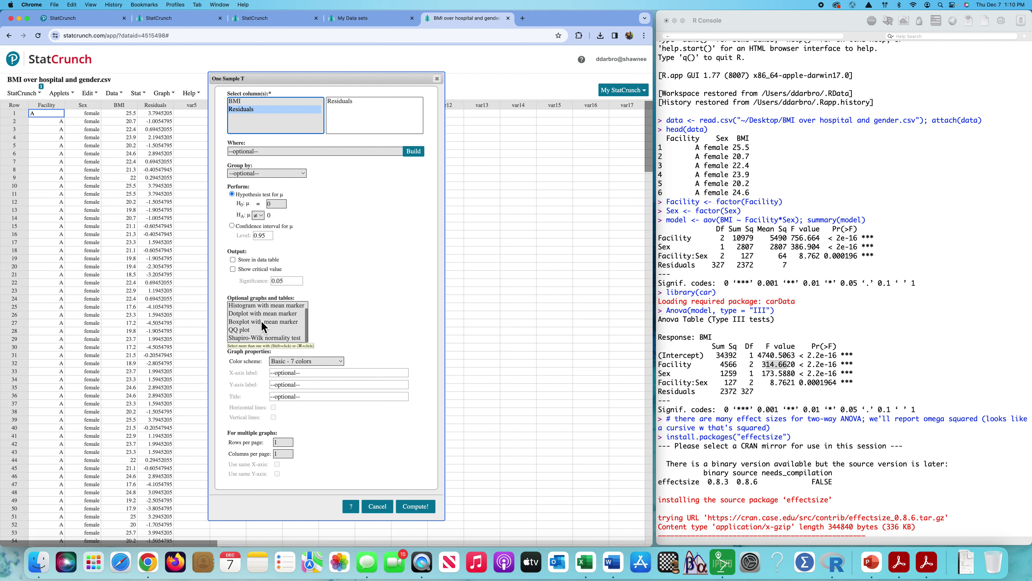
{"action": "left_click", "coordinate": [264, 337]}
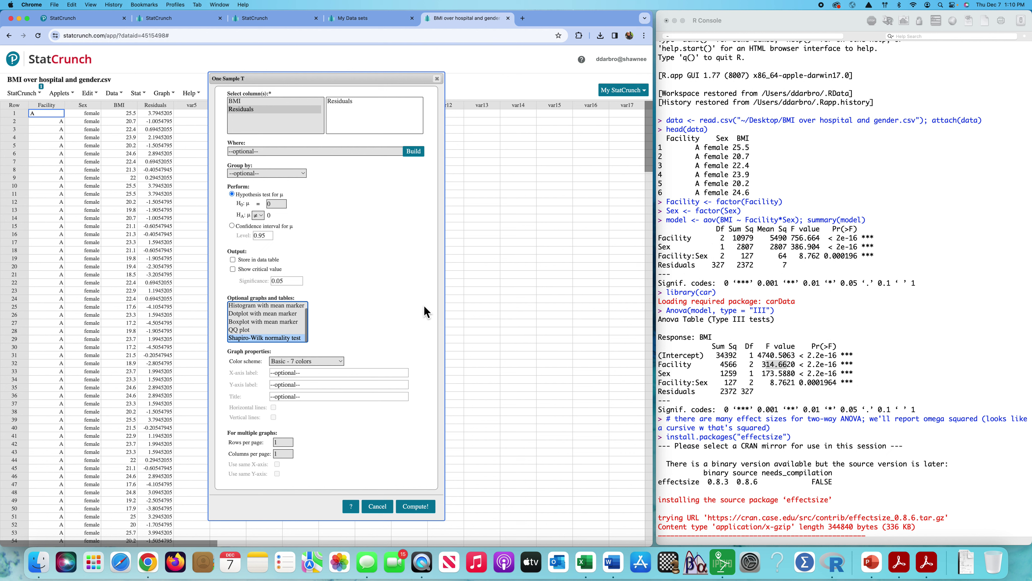
Step: Compute the test: Shapiro-Wilk statistic 0.99766106, P-value 0.9229 for the residuals
{"action": "left_click", "coordinate": [415, 507]}
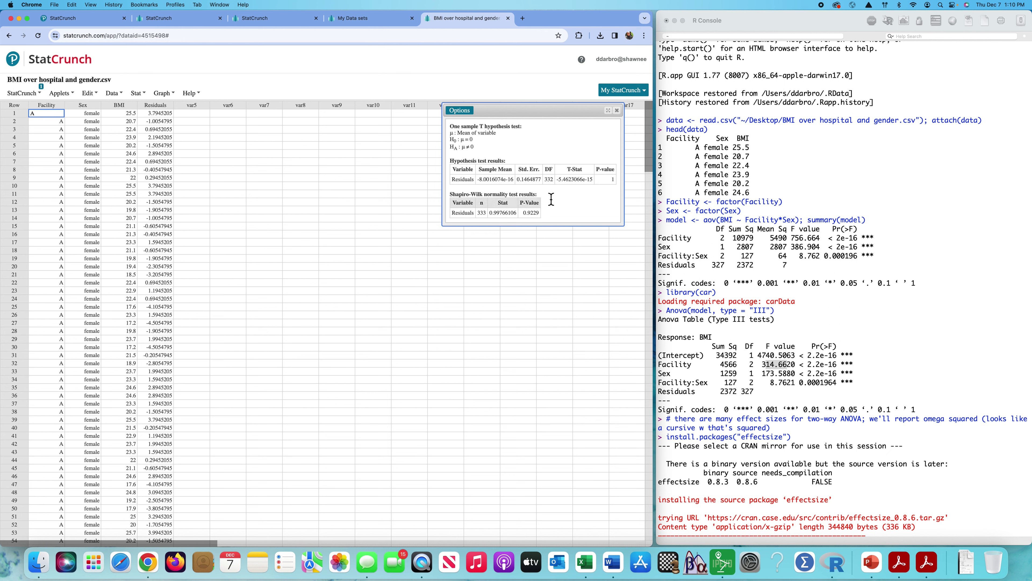
Step: Close the normality test results and start a Variance Stats homogeneity test
{"action": "left_click", "coordinate": [618, 111]}
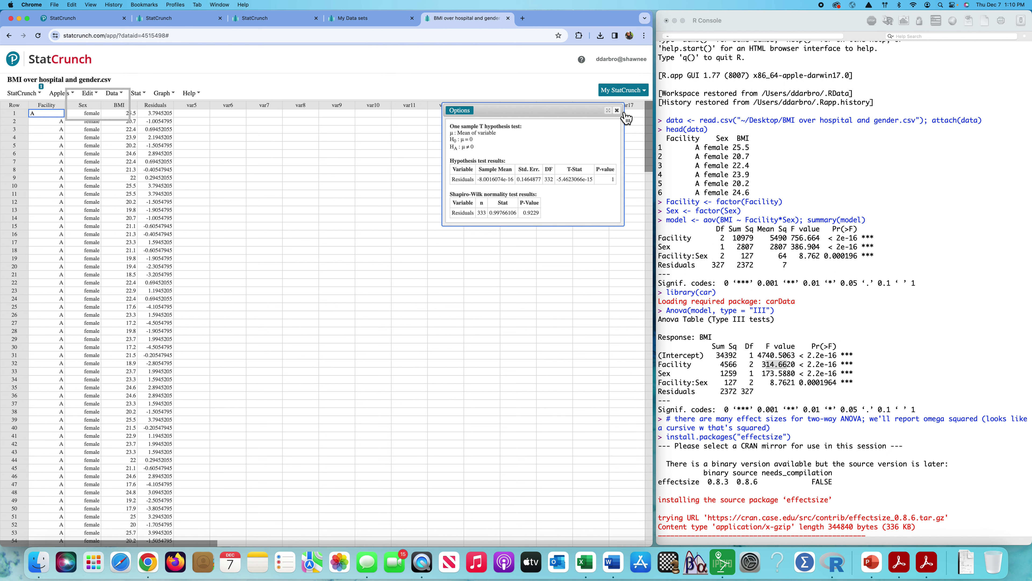
{"action": "left_click", "coordinate": [146, 95]}
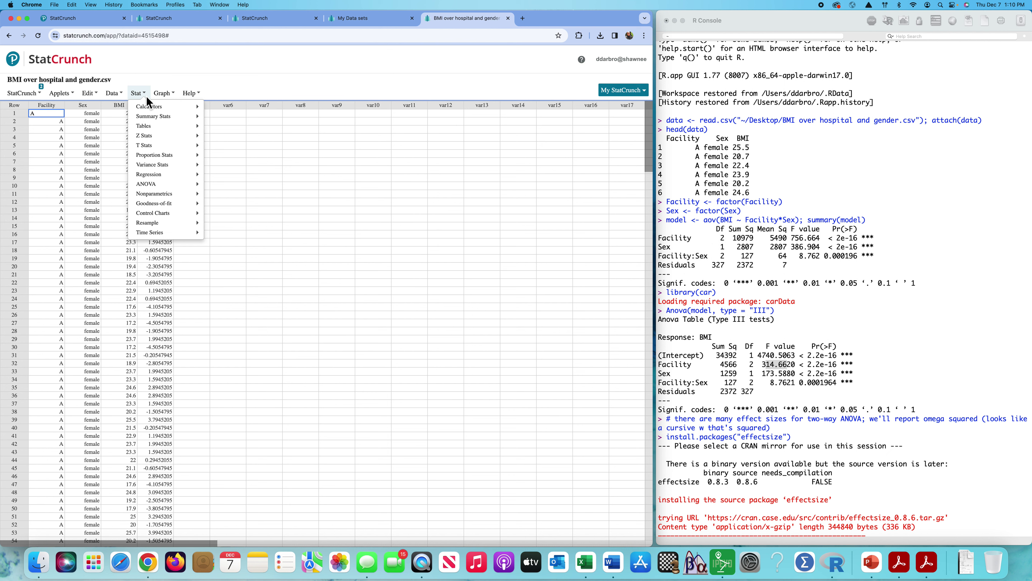
{"action": "mouse_move", "coordinate": [167, 167]}
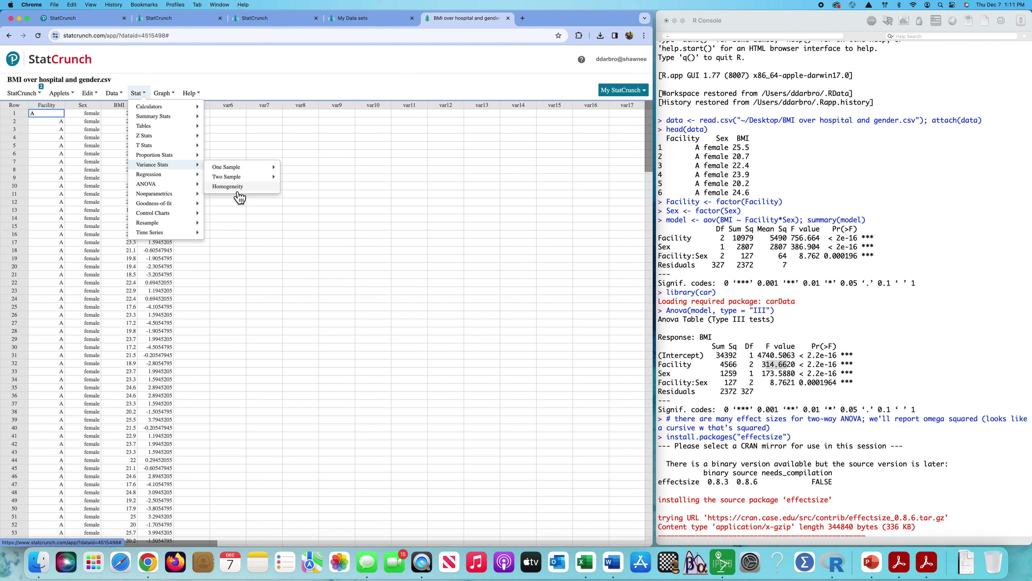
{"action": "left_click", "coordinate": [237, 190]}
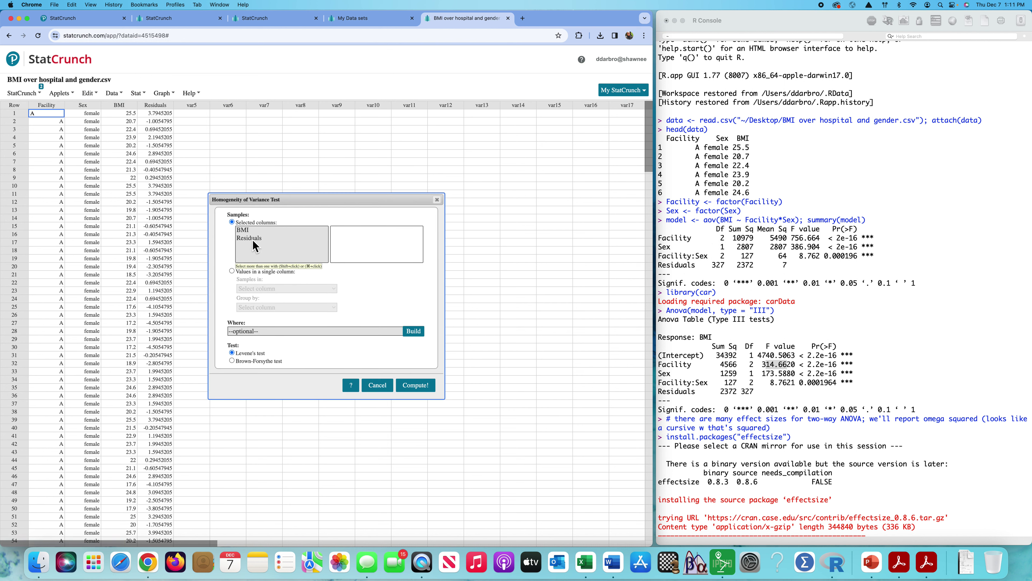
Step: Run Levene's test on BMI values grouped by Facility: statistic 5.19, P-value 0.006
{"action": "left_click", "coordinate": [245, 230]}
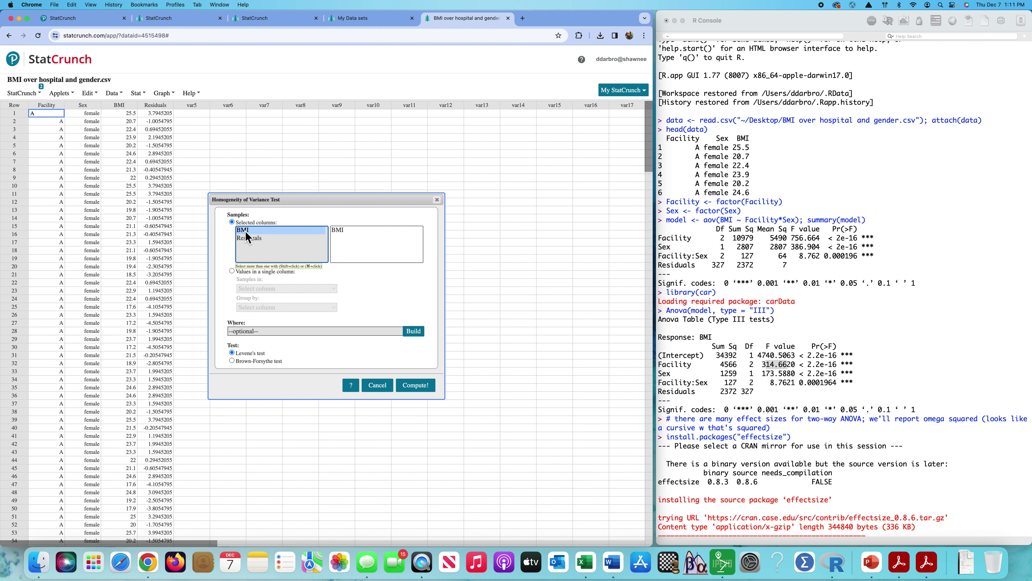
{"action": "left_click", "coordinate": [232, 272]}
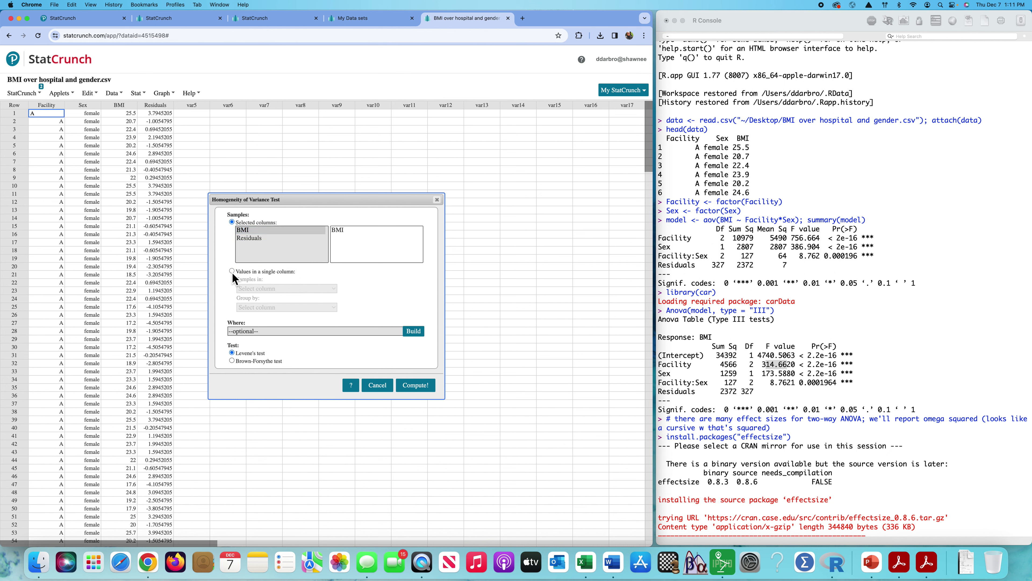
{"action": "left_click", "coordinate": [275, 289]}
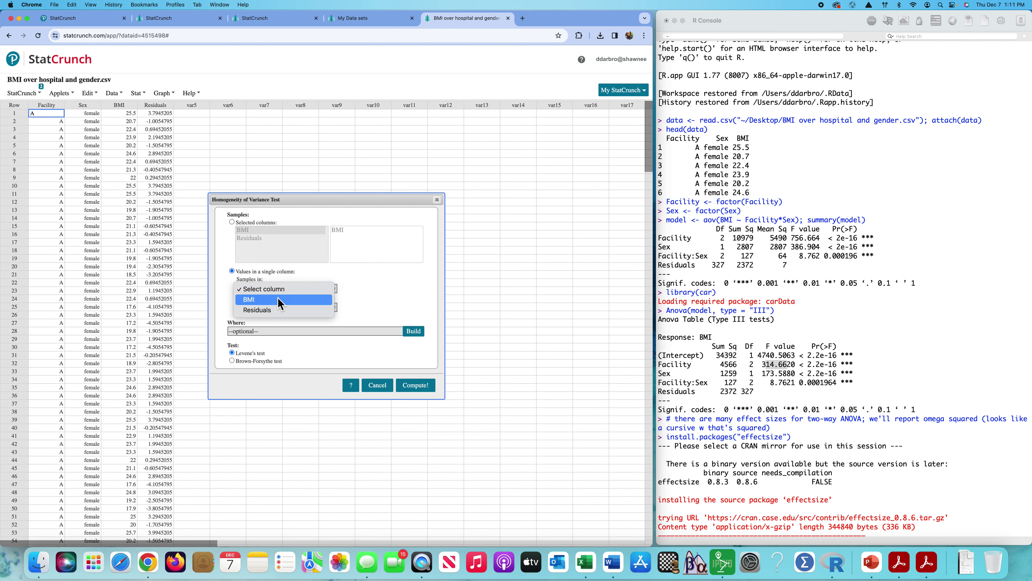
{"action": "left_click", "coordinate": [285, 305]}
{"action": "left_click", "coordinate": [291, 310]}
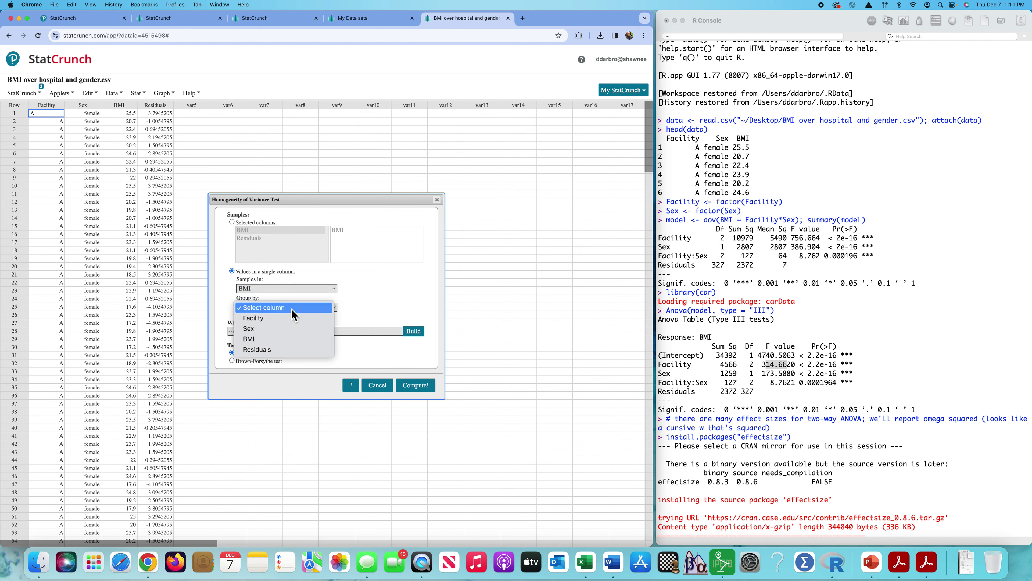
{"action": "left_click", "coordinate": [292, 322]}
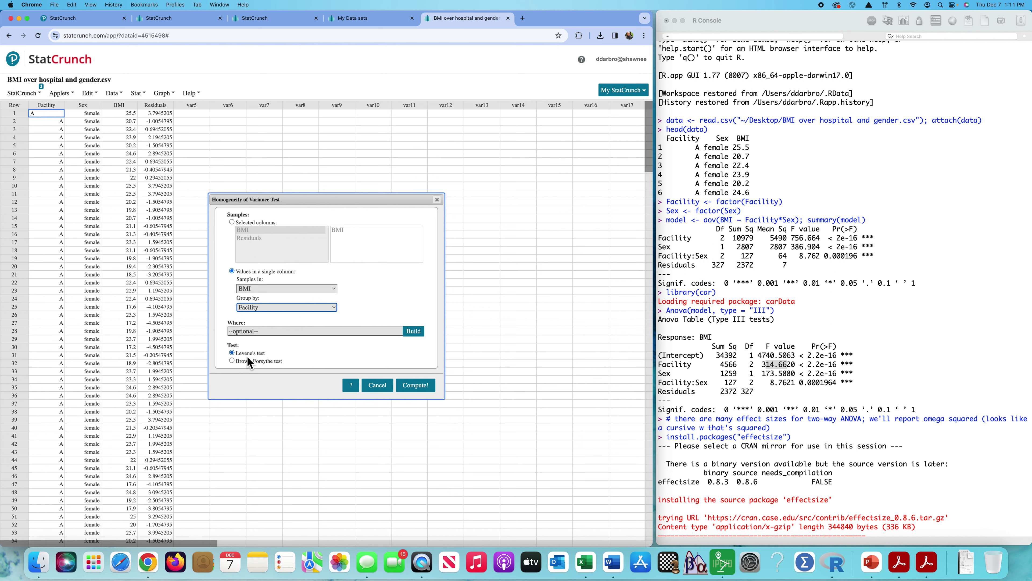
{"action": "left_click", "coordinate": [430, 391]}
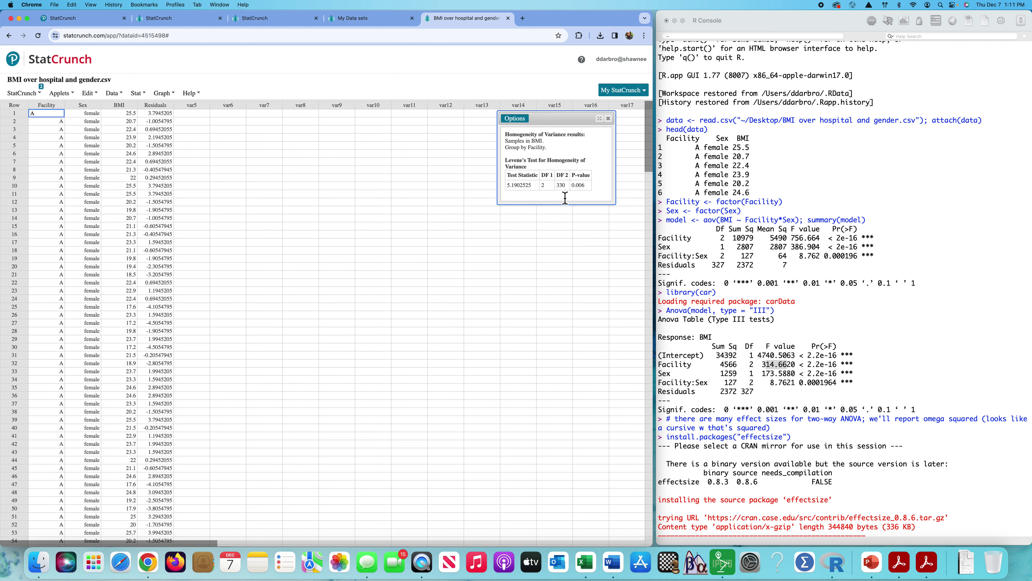
{"action": "left_click", "coordinate": [520, 121]}
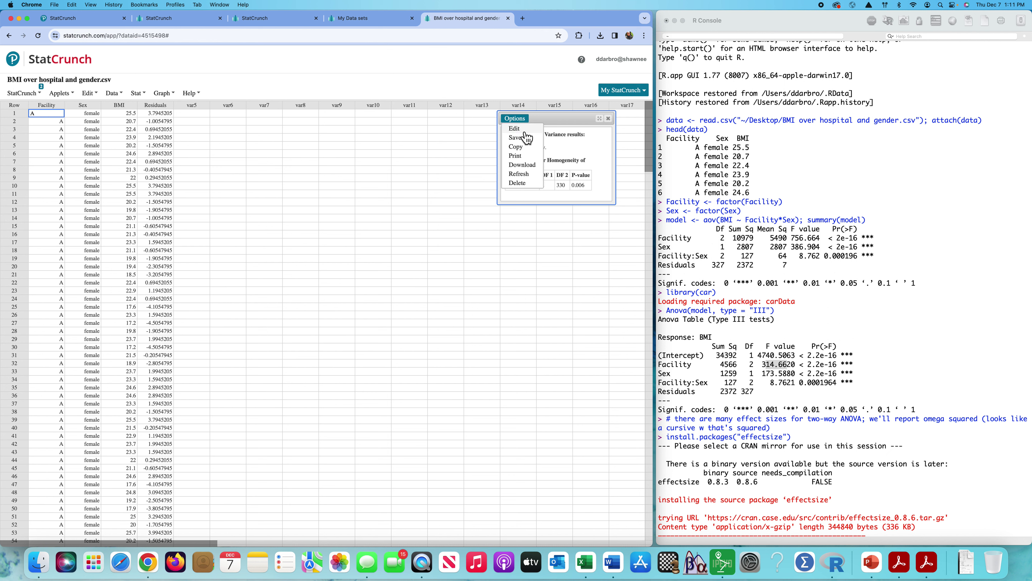
Step: Edit the test to group BMI by Sex instead: statistic 9.31, P-value 0.0025
{"action": "left_click", "coordinate": [517, 129]}
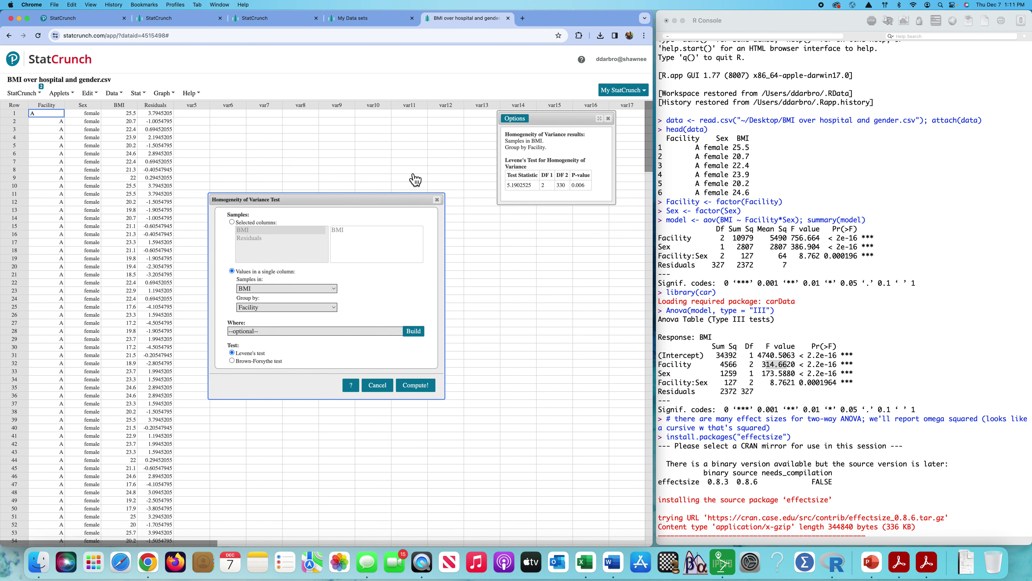
{"action": "left_click", "coordinate": [275, 307]}
{"action": "left_click", "coordinate": [270, 316]}
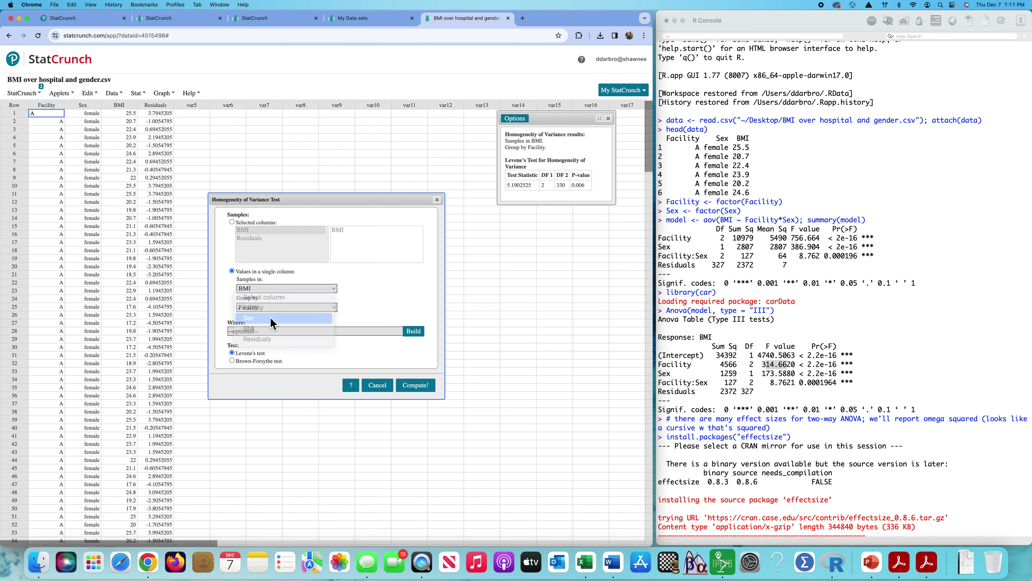
{"action": "left_click", "coordinate": [422, 388]}
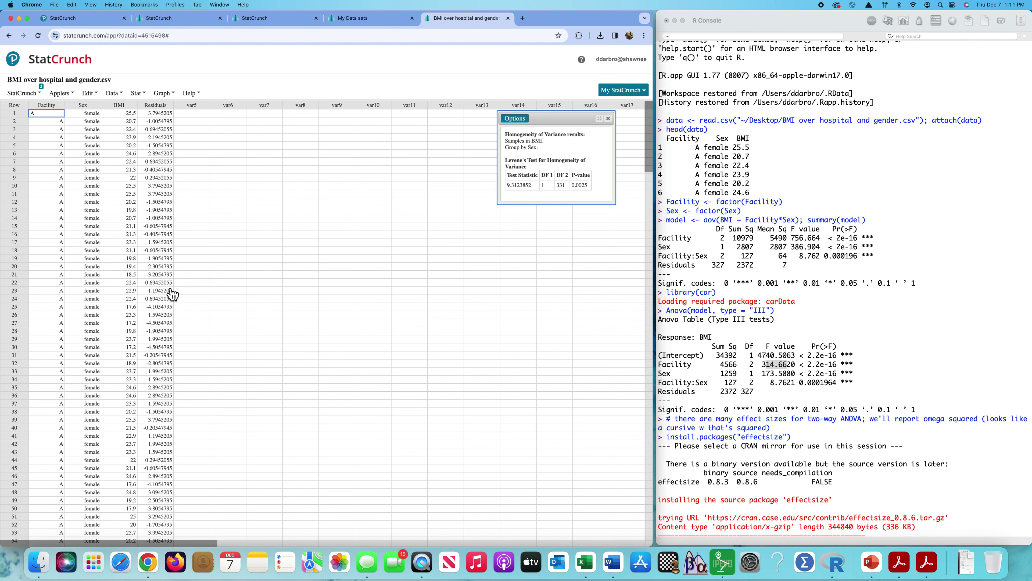
Step: Scroll through the data table and narrow the StatCrunch browser window leftward
{"action": "scroll", "coordinate": [163, 300], "scroll_direction": "down", "scroll_amount": 10}
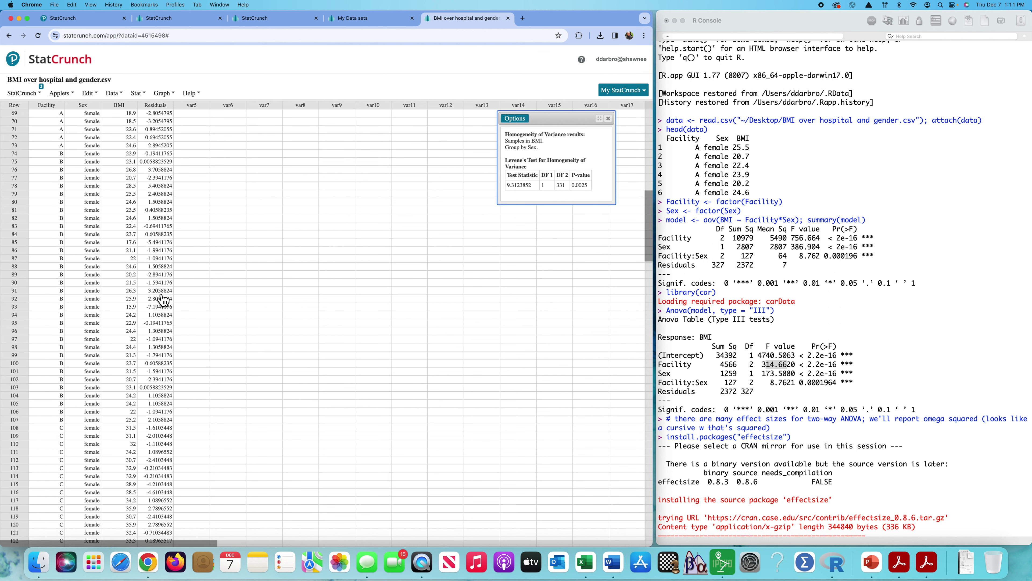
{"action": "scroll", "coordinate": [163, 300], "scroll_direction": "down", "scroll_amount": 5}
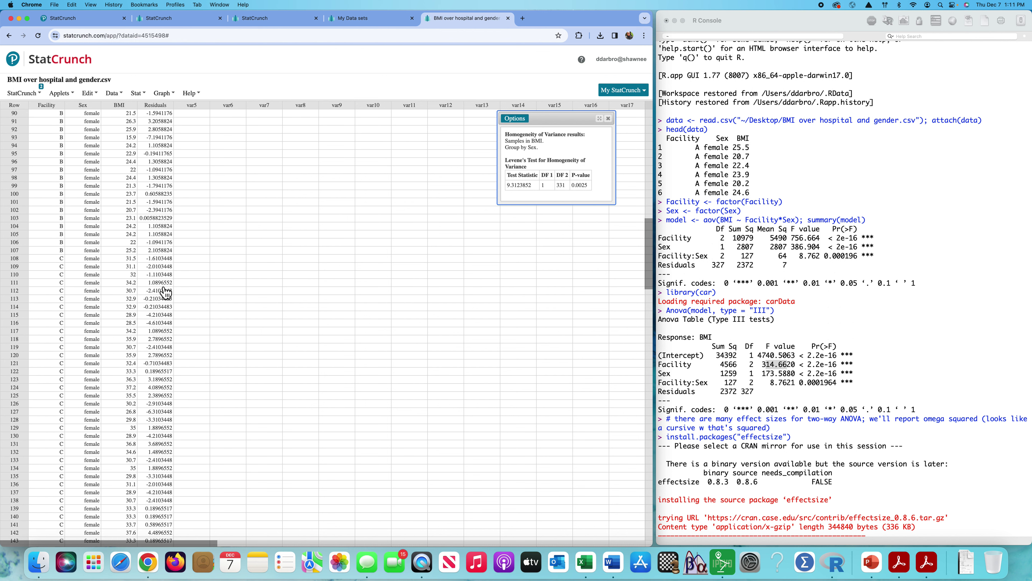
{"action": "scroll", "coordinate": [163, 297], "scroll_direction": "down", "scroll_amount": 9}
{"action": "scroll", "coordinate": [162, 292], "scroll_direction": "down", "scroll_amount": 3}
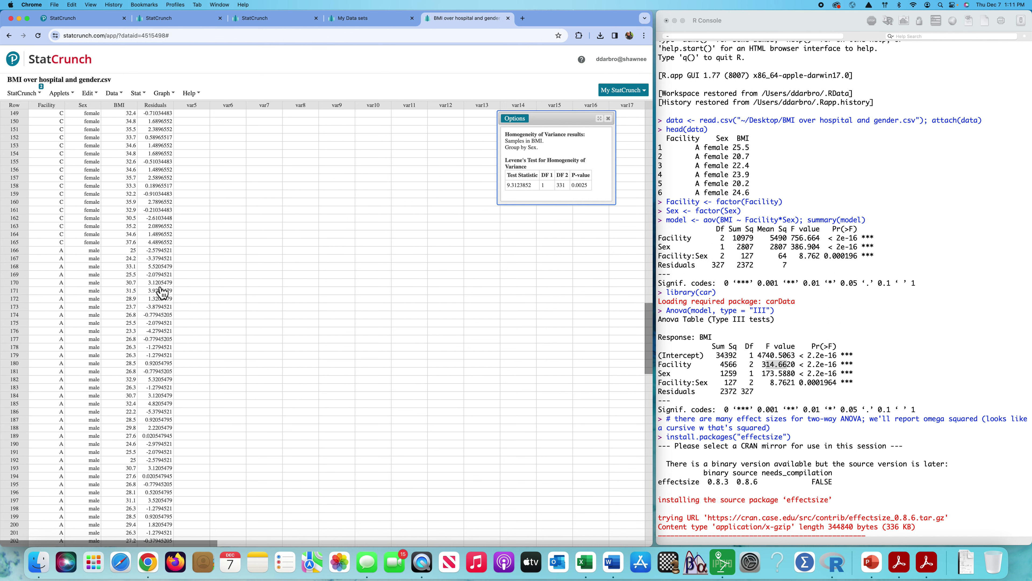
{"action": "scroll", "coordinate": [163, 292], "scroll_direction": "down", "scroll_amount": 13}
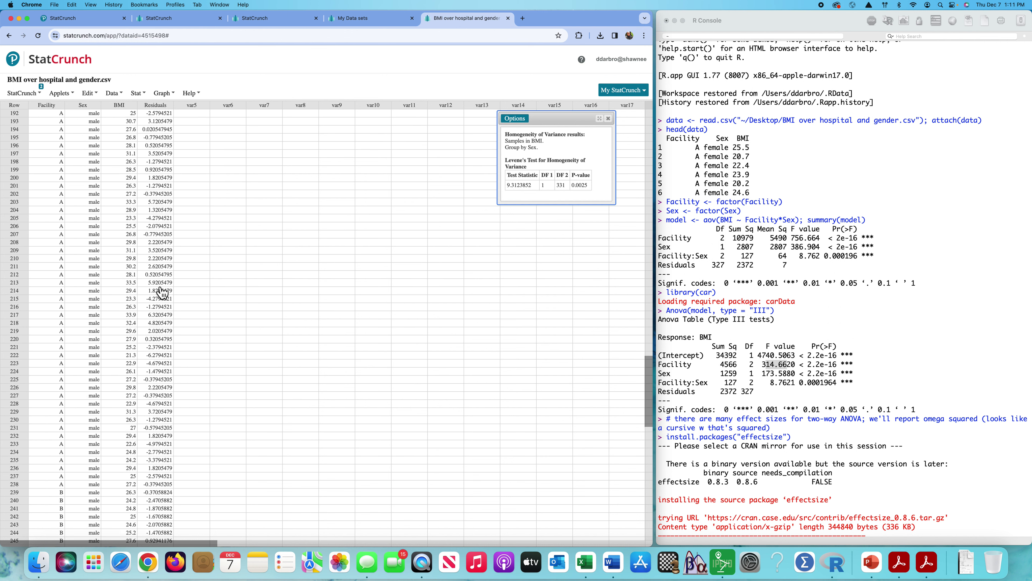
{"action": "scroll", "coordinate": [169, 266], "scroll_direction": "down", "scroll_amount": 12}
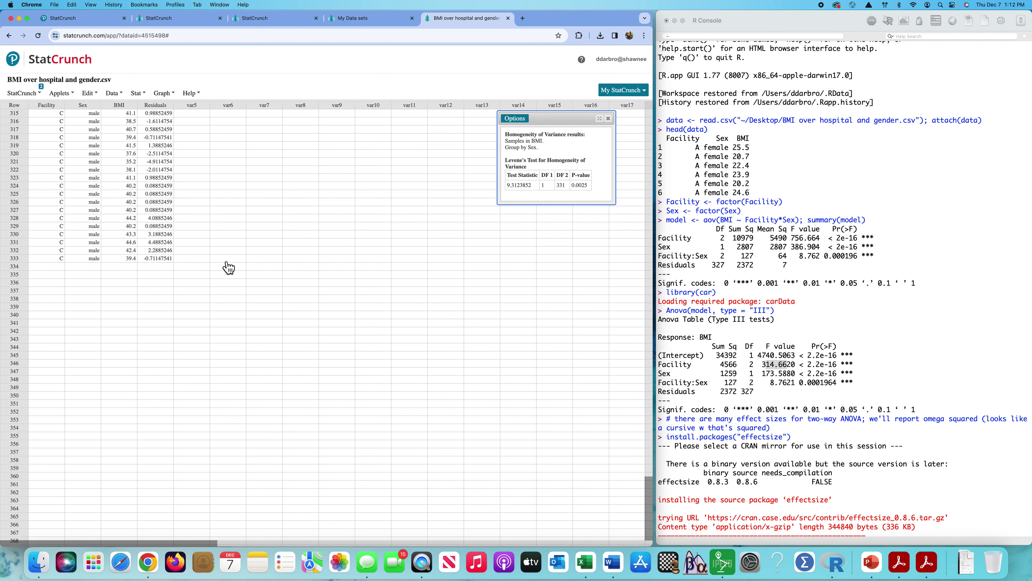
{"action": "scroll", "coordinate": [229, 267], "scroll_direction": "up", "scroll_amount": 7}
{"action": "scroll", "coordinate": [229, 267], "scroll_direction": "up", "scroll_amount": 19}
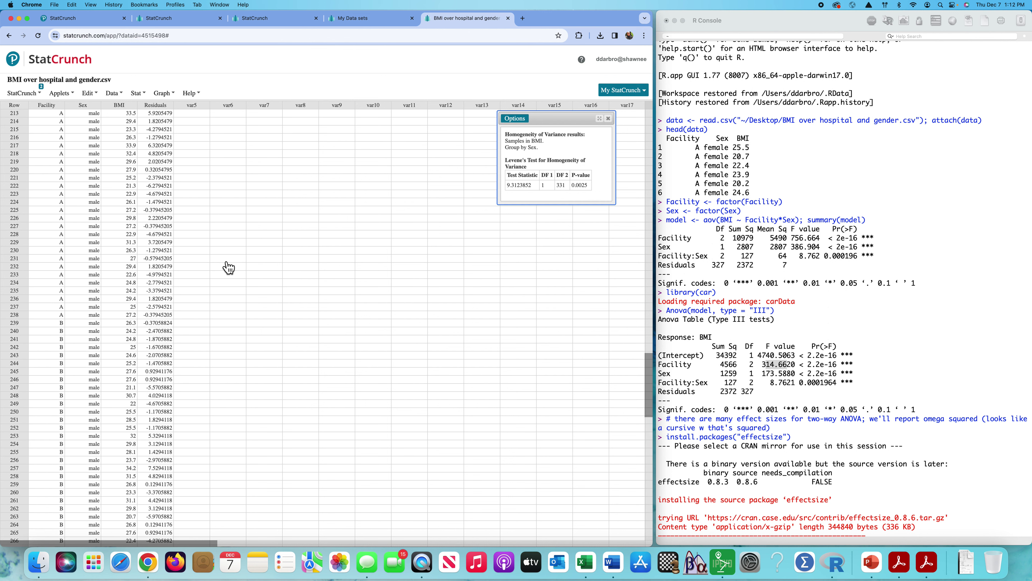
{"action": "scroll", "coordinate": [229, 267], "scroll_direction": "up", "scroll_amount": 18}
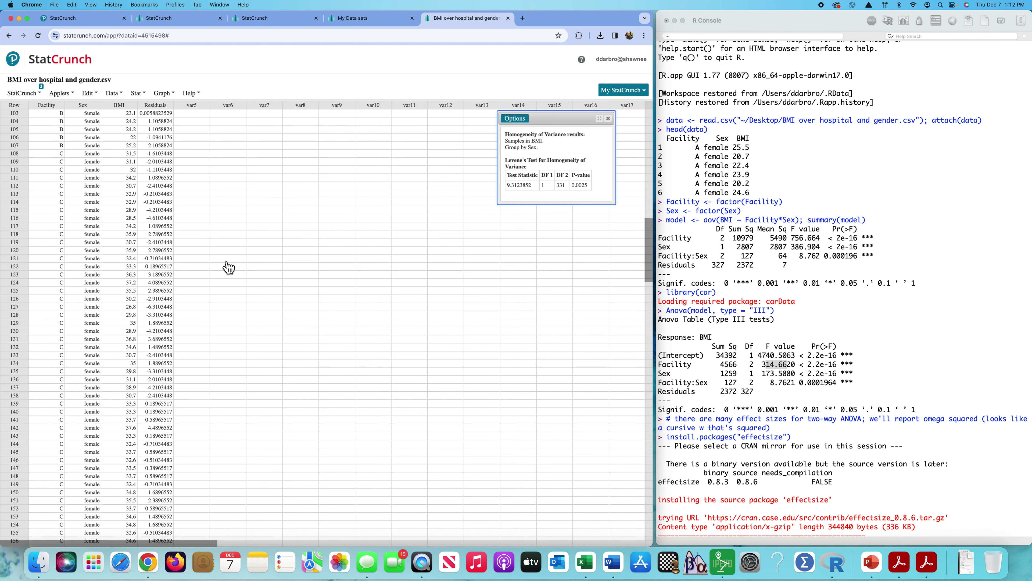
{"action": "scroll", "coordinate": [229, 267], "scroll_direction": "up", "scroll_amount": 8}
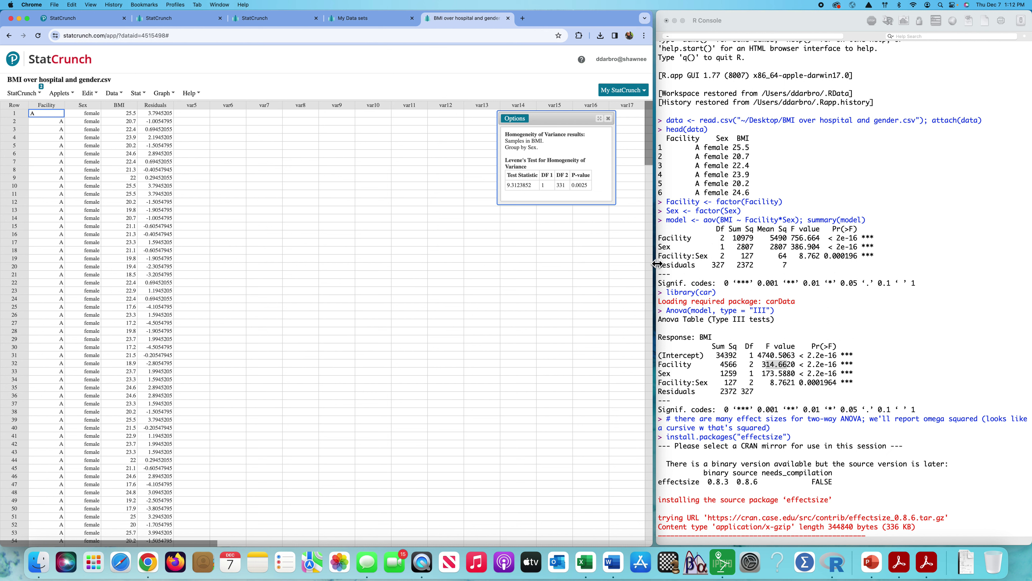
{"action": "left_click_drag", "start_coordinate": [653, 264], "coordinate": [412, 286]}
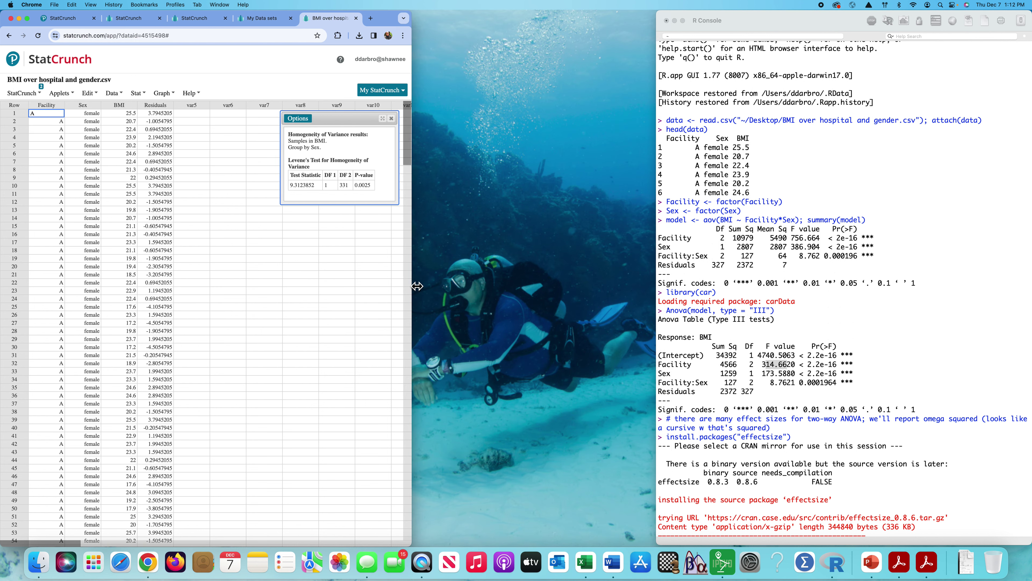
Step: Bring the R console forward, widen it leftward, and select the data loading and ANOVA output
{"action": "left_click", "coordinate": [778, 268]}
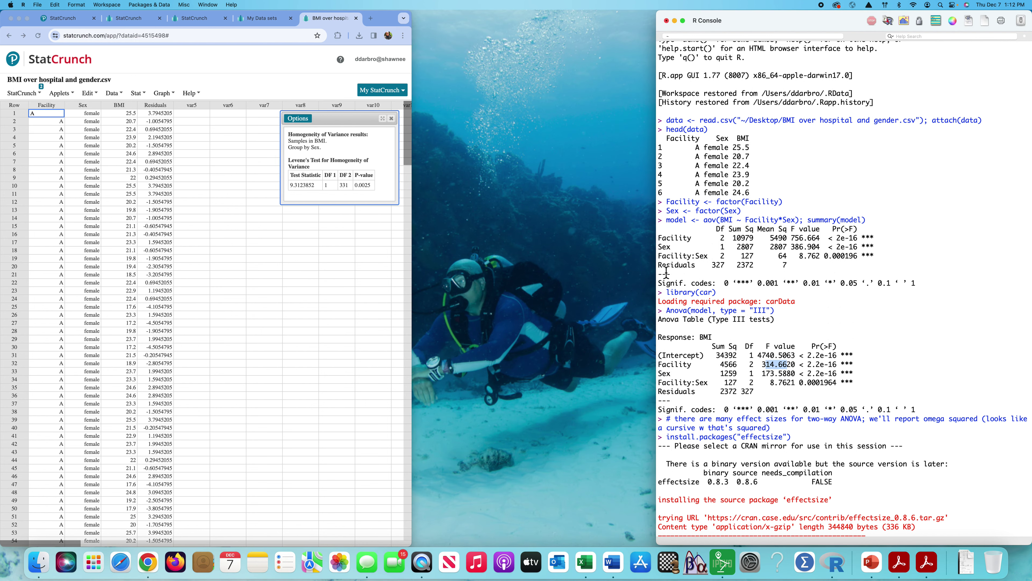
{"action": "left_click_drag", "start_coordinate": [657, 272], "coordinate": [414, 283]}
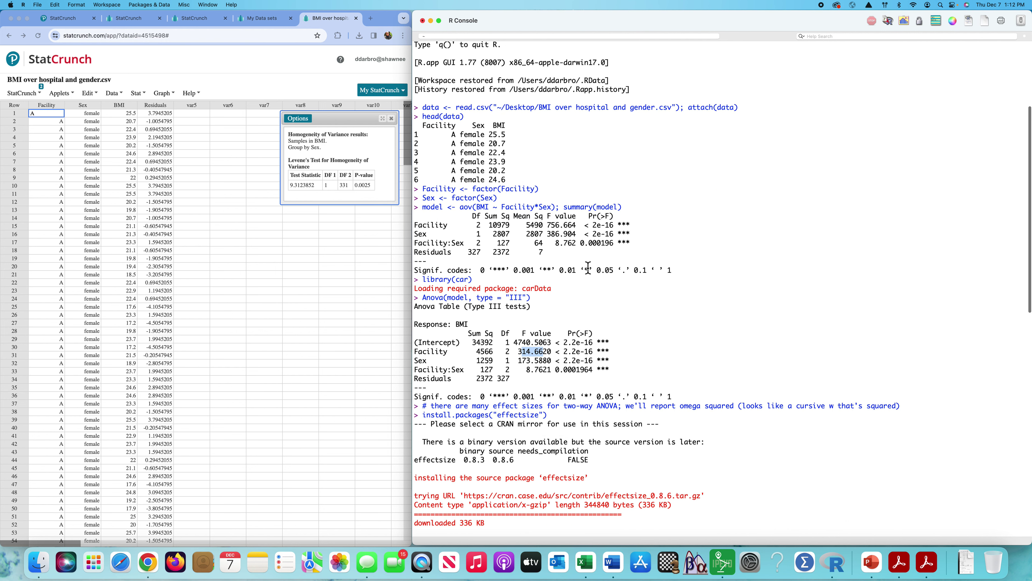
{"action": "left_click_drag", "start_coordinate": [423, 108], "coordinate": [688, 396]}
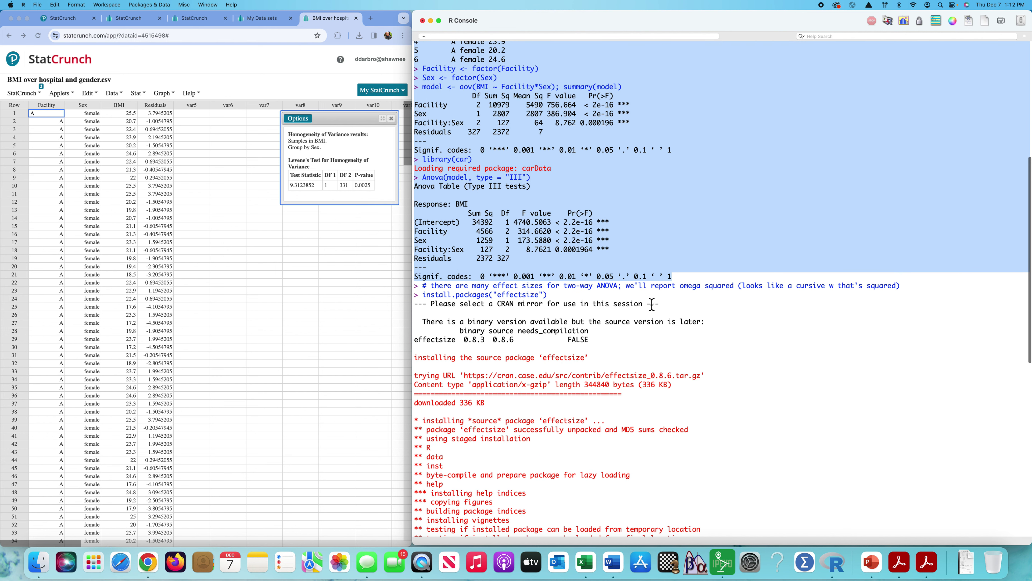
Step: Clear the effect-size comment from the R console and select the effectsize install command
{"action": "left_click", "coordinate": [572, 304]}
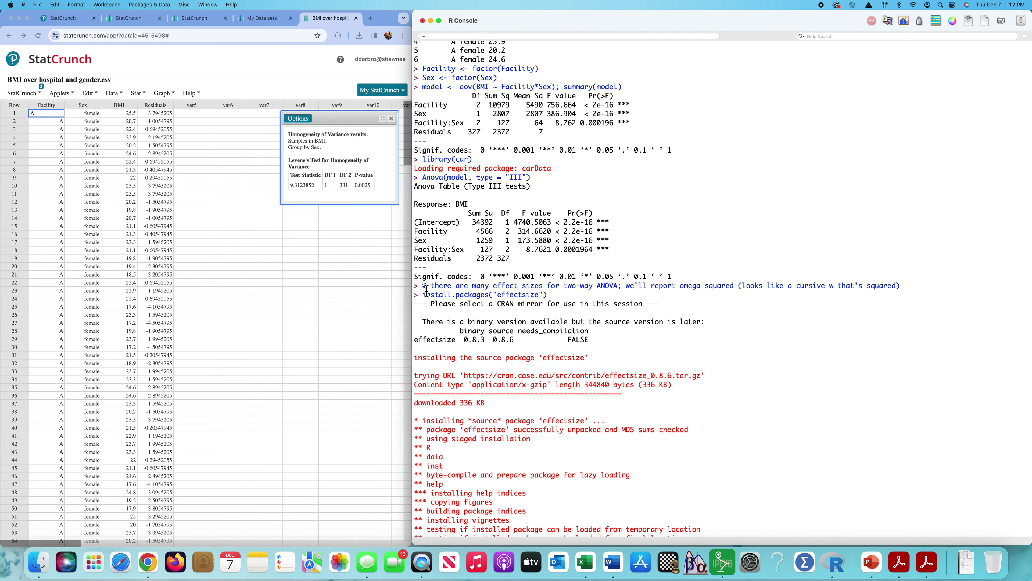
{"action": "left_click_drag", "start_coordinate": [421, 290], "coordinate": [566, 299]}
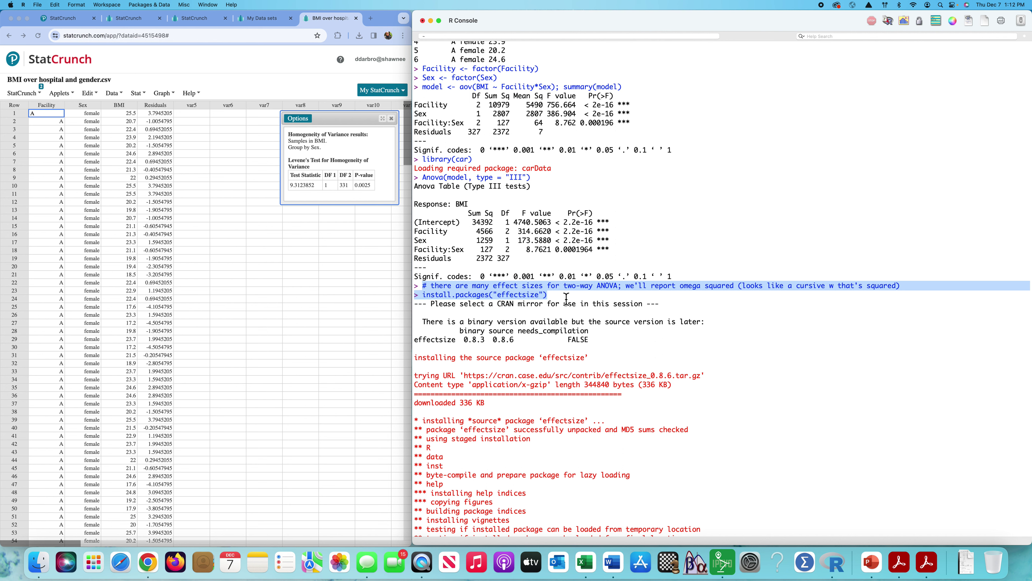
{"action": "left_click", "coordinate": [871, 371]}
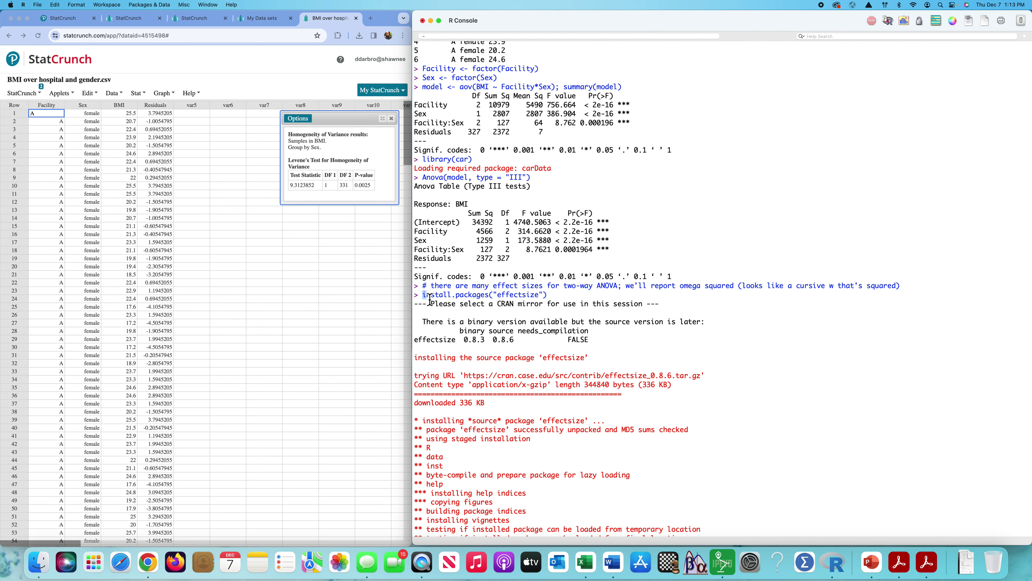
{"action": "left_click_drag", "start_coordinate": [423, 294], "coordinate": [550, 298]}
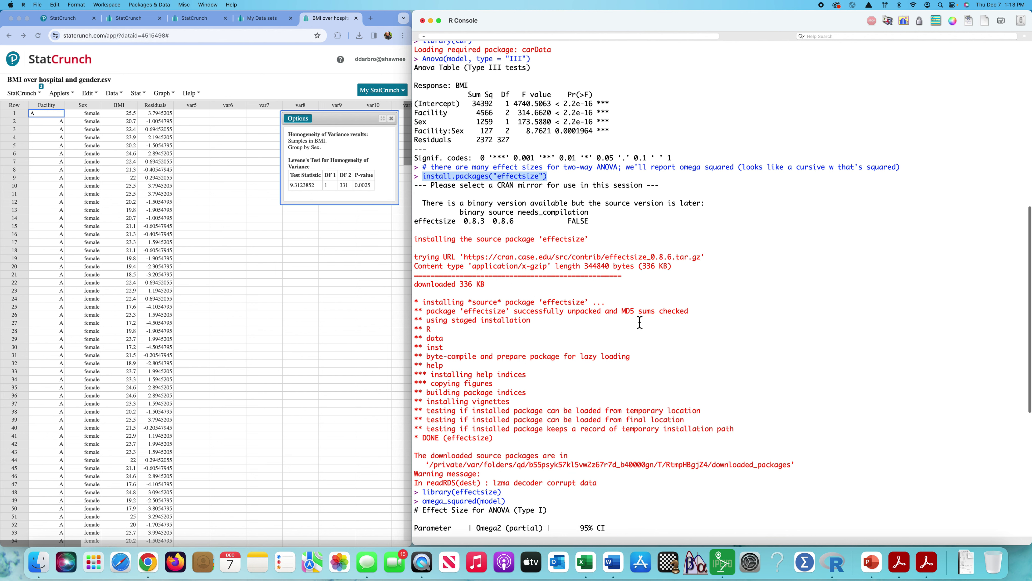
{"action": "scroll", "coordinate": [640, 322], "scroll_direction": "down", "scroll_amount": 6}
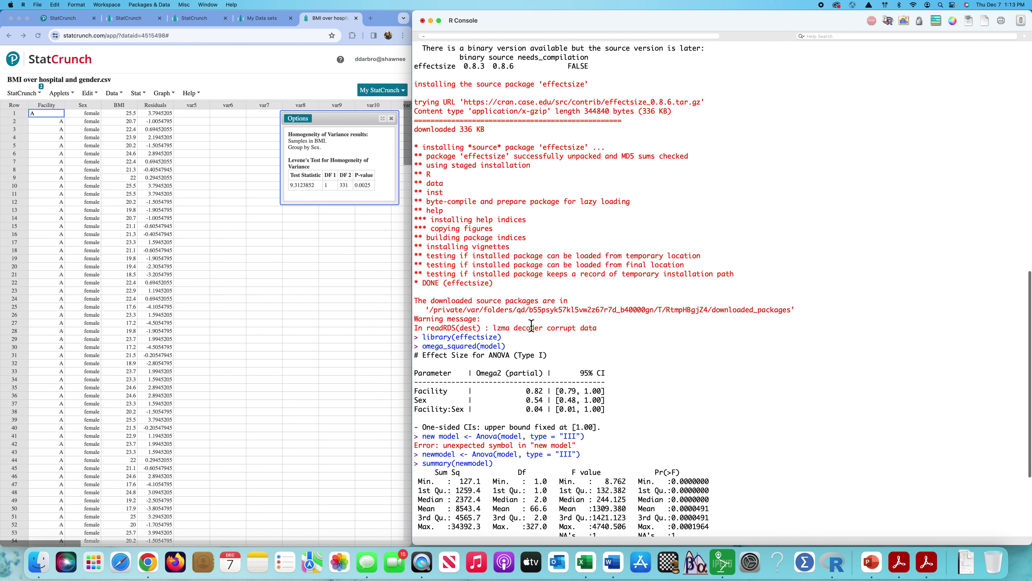
{"action": "left_click_drag", "start_coordinate": [504, 341], "coordinate": [423, 337]}
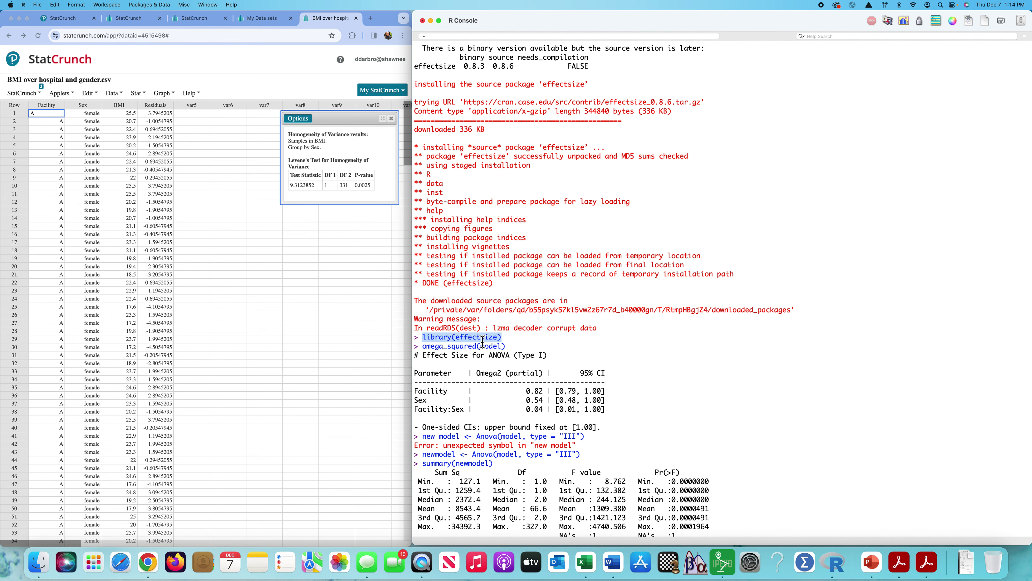
{"action": "key", "text": "Return"}
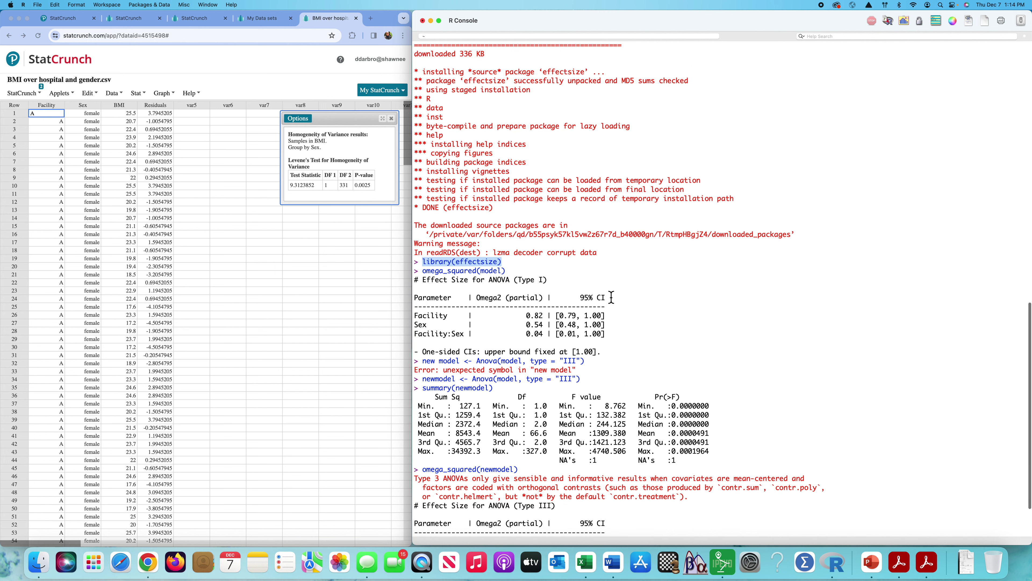
{"action": "left_click_drag", "start_coordinate": [508, 271], "coordinate": [425, 275]}
{"action": "scroll", "coordinate": [749, 301], "scroll_direction": "down", "scroll_amount": 2}
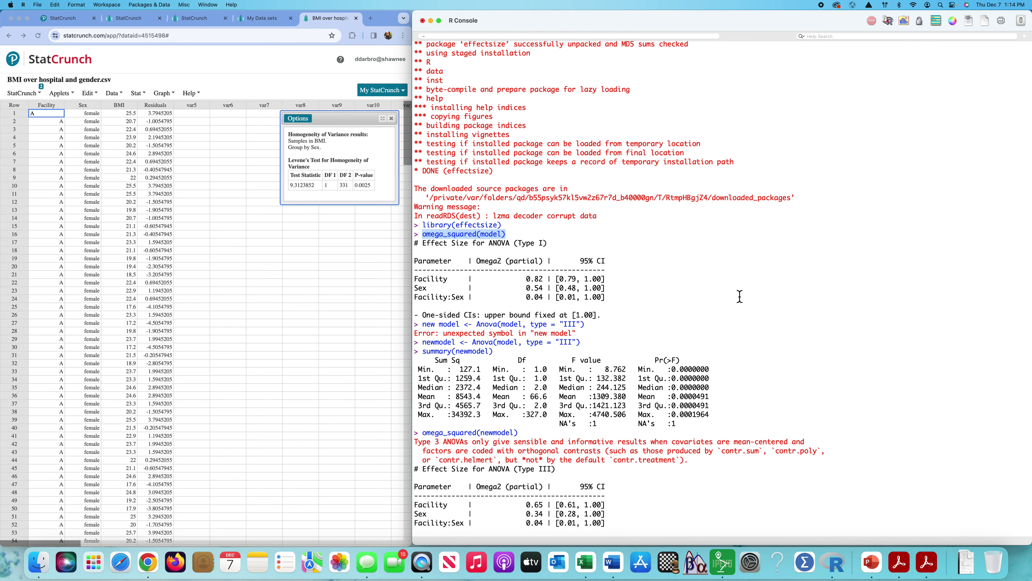
{"action": "scroll", "coordinate": [540, 241], "scroll_direction": "up", "scroll_amount": 20}
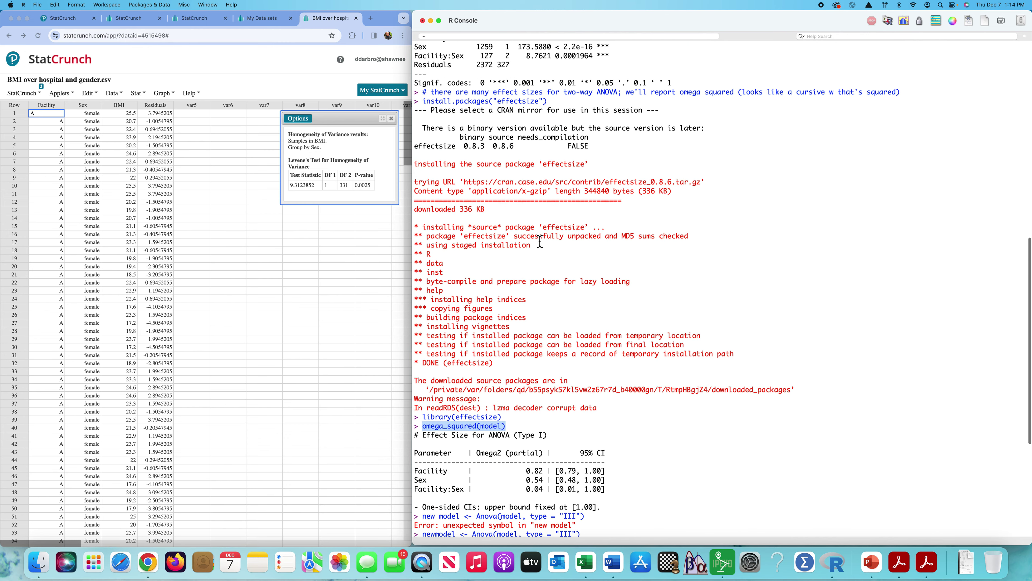
{"action": "scroll", "coordinate": [551, 123], "scroll_direction": "up", "scroll_amount": 8}
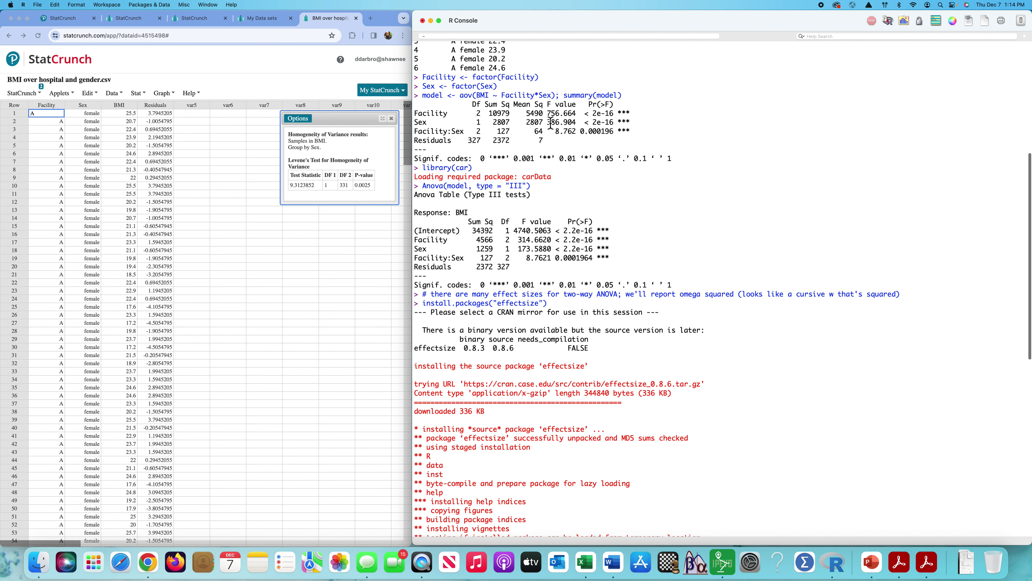
{"action": "scroll", "coordinate": [606, 254], "scroll_direction": "down", "scroll_amount": 20}
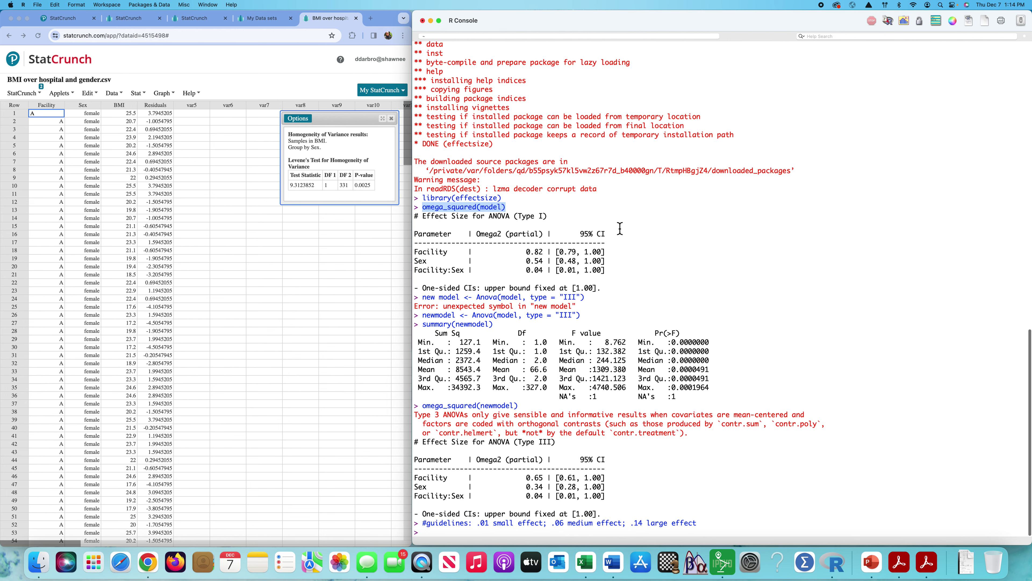
{"action": "left_click", "coordinate": [693, 219]}
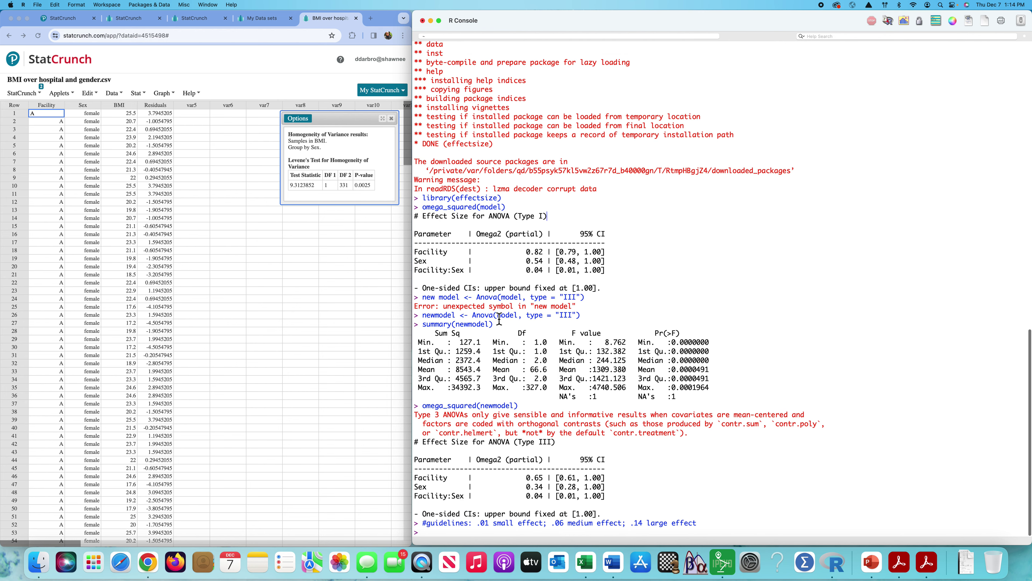
{"action": "scroll", "coordinate": [498, 309], "scroll_direction": "down", "scroll_amount": 2}
{"action": "left_click_drag", "start_coordinate": [423, 315], "coordinate": [584, 318]}
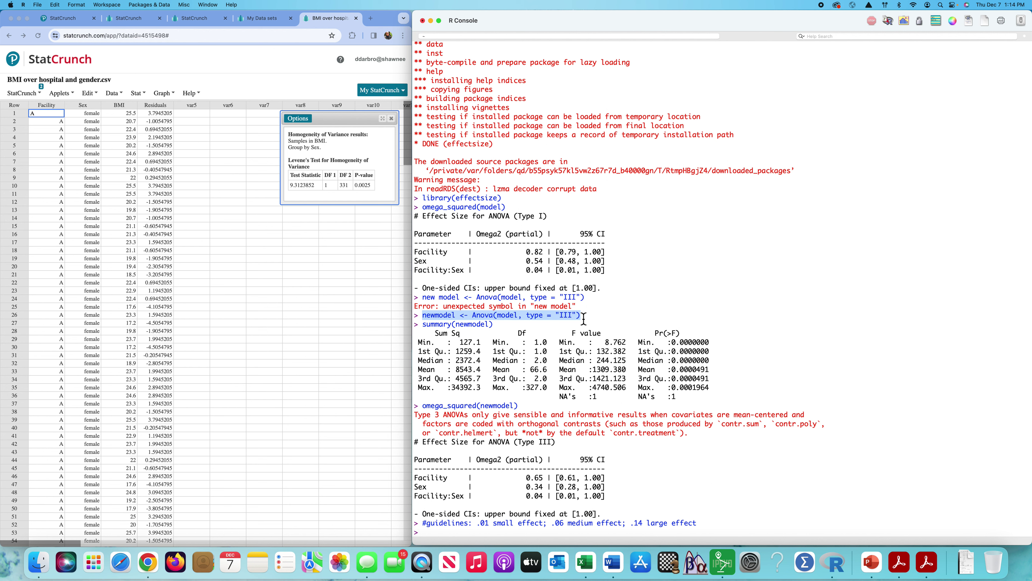
{"action": "left_click_drag", "start_coordinate": [423, 324], "coordinate": [496, 324]}
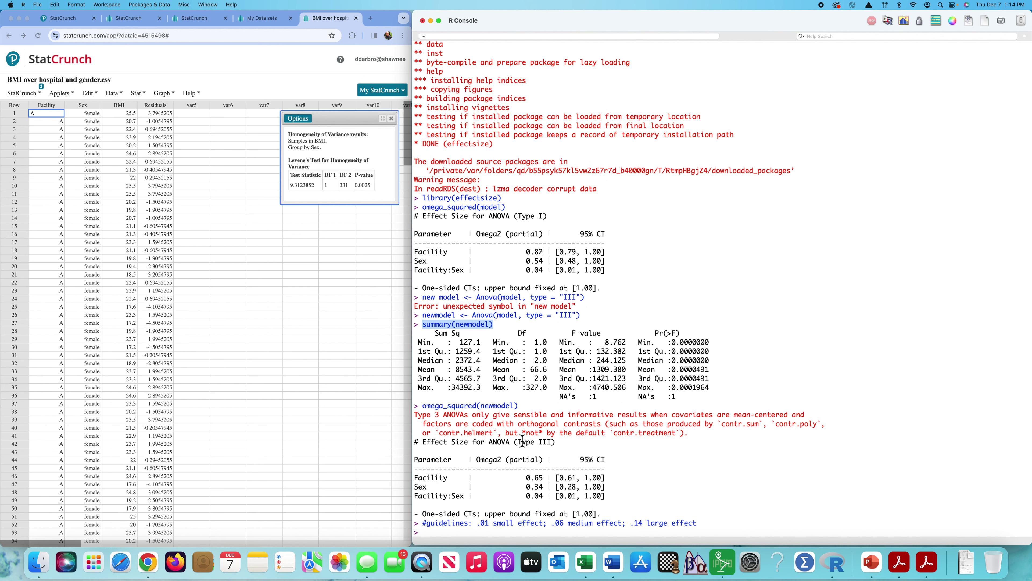
{"action": "scroll", "coordinate": [636, 439], "scroll_direction": "down", "scroll_amount": 1}
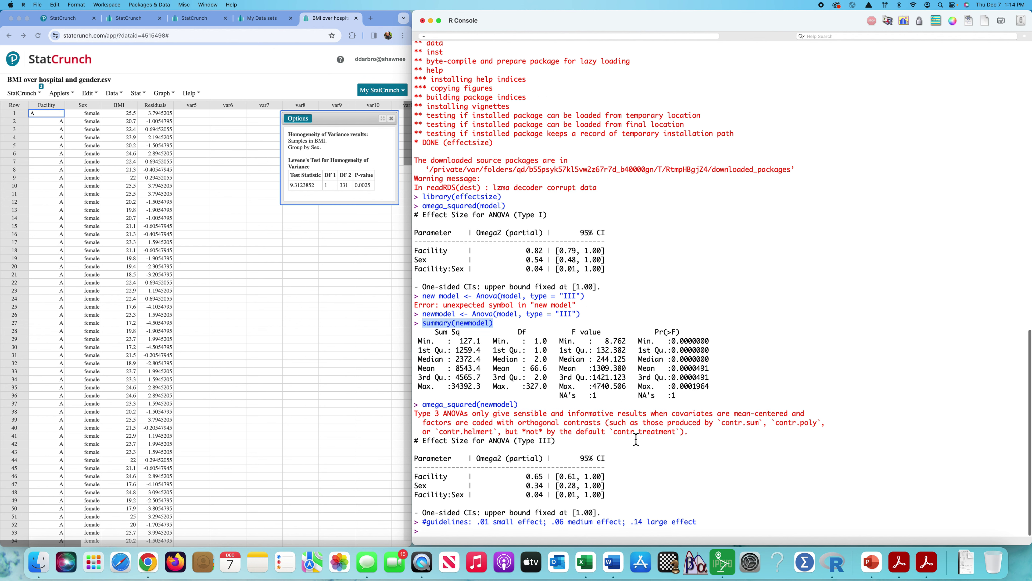
{"action": "scroll", "coordinate": [637, 440], "scroll_direction": "up", "scroll_amount": 1}
{"action": "left_click_drag", "start_coordinate": [422, 405], "coordinate": [520, 406]}
{"action": "left_click", "coordinate": [417, 484]}
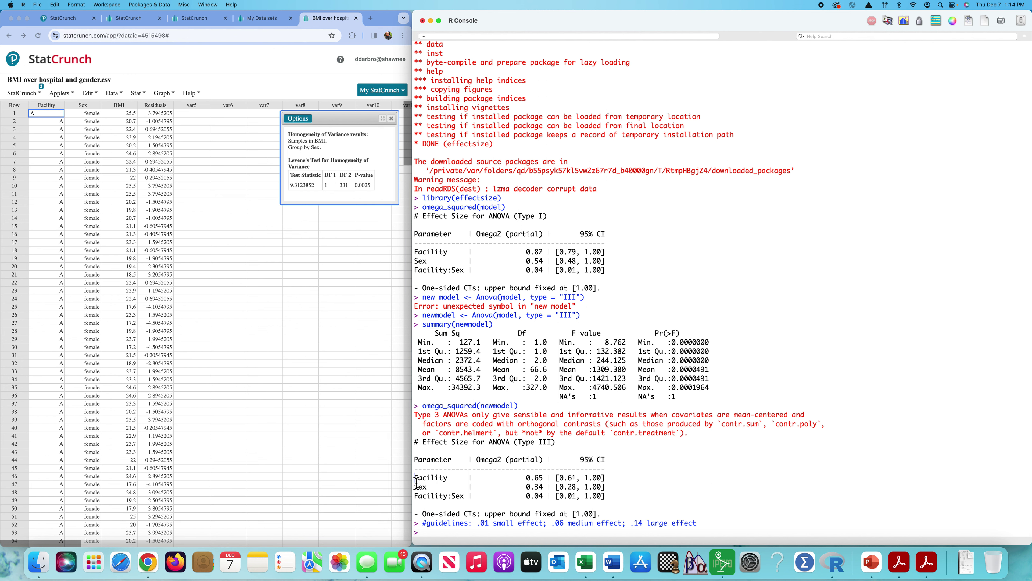
{"action": "left_click_drag", "start_coordinate": [415, 478], "coordinate": [477, 478]}
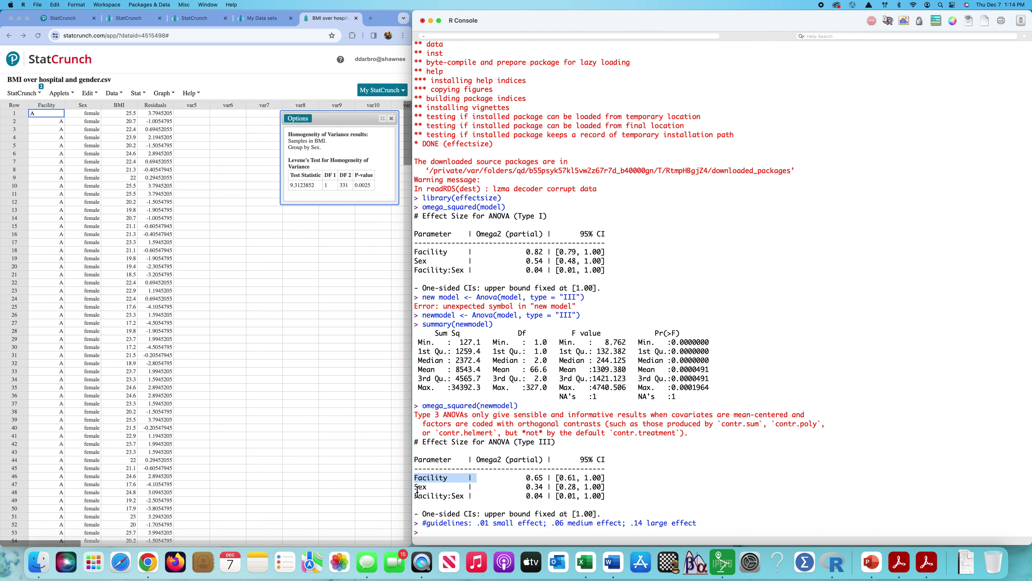
{"action": "left_click_drag", "start_coordinate": [415, 486], "coordinate": [473, 497]}
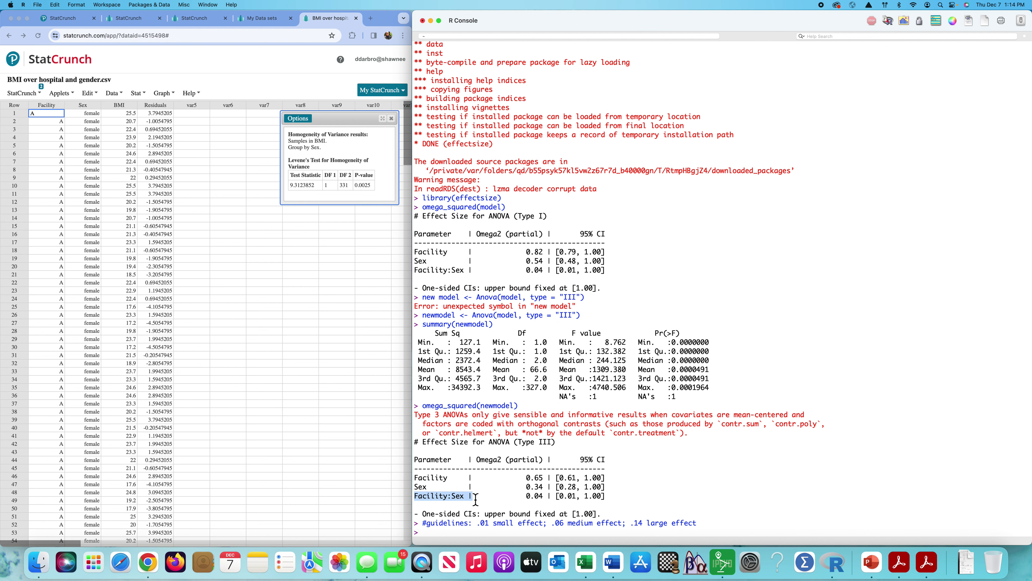
{"action": "left_click", "coordinate": [754, 493]}
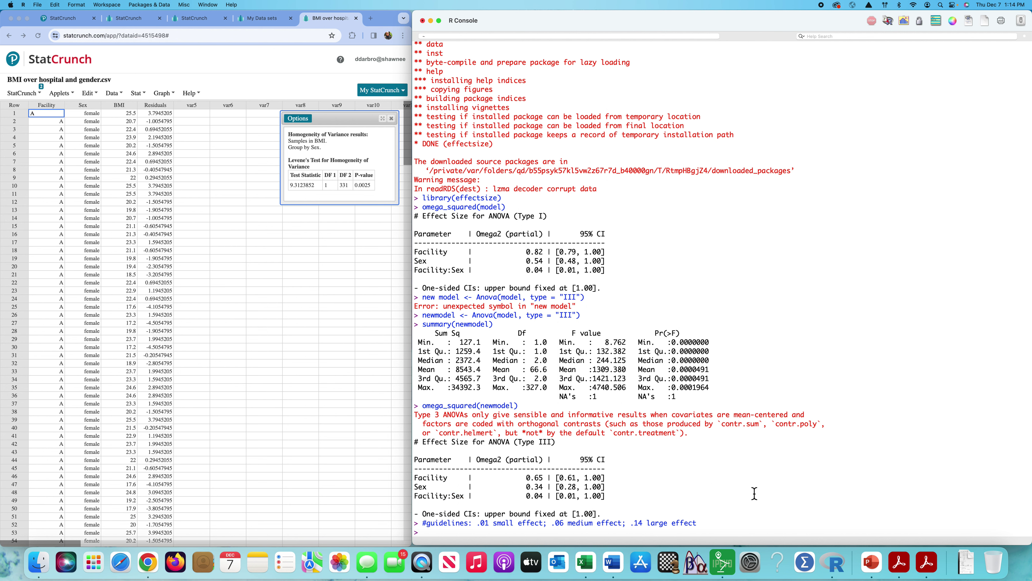
{"action": "double_click", "coordinate": [485, 524]}
{"action": "double_click", "coordinate": [560, 524]}
{"action": "left_click", "coordinate": [788, 496]}
{"action": "double_click", "coordinate": [538, 479]}
{"action": "double_click", "coordinate": [537, 487]}
{"action": "double_click", "coordinate": [541, 496]}
{"action": "scroll", "coordinate": [880, 481], "scroll_direction": "down", "scroll_amount": 2}
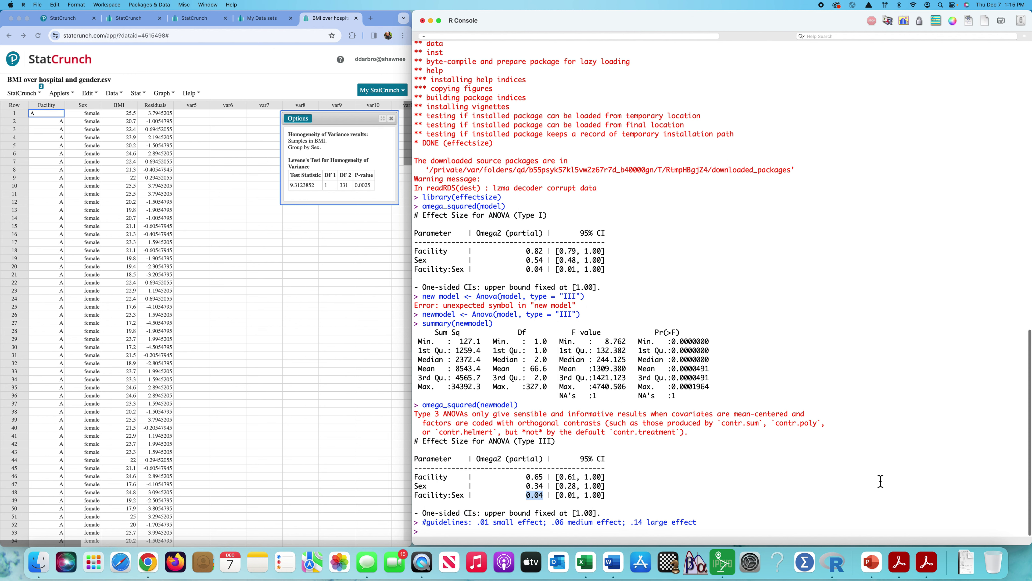
{"action": "left_click", "coordinate": [708, 526]}
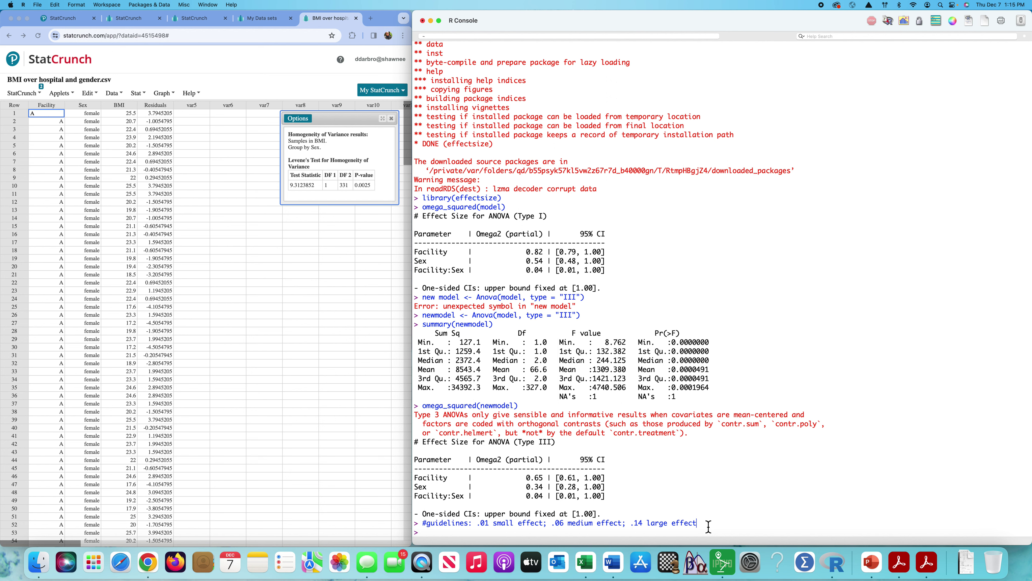
{"action": "scroll", "coordinate": [604, 374], "scroll_direction": "up", "scroll_amount": 20}
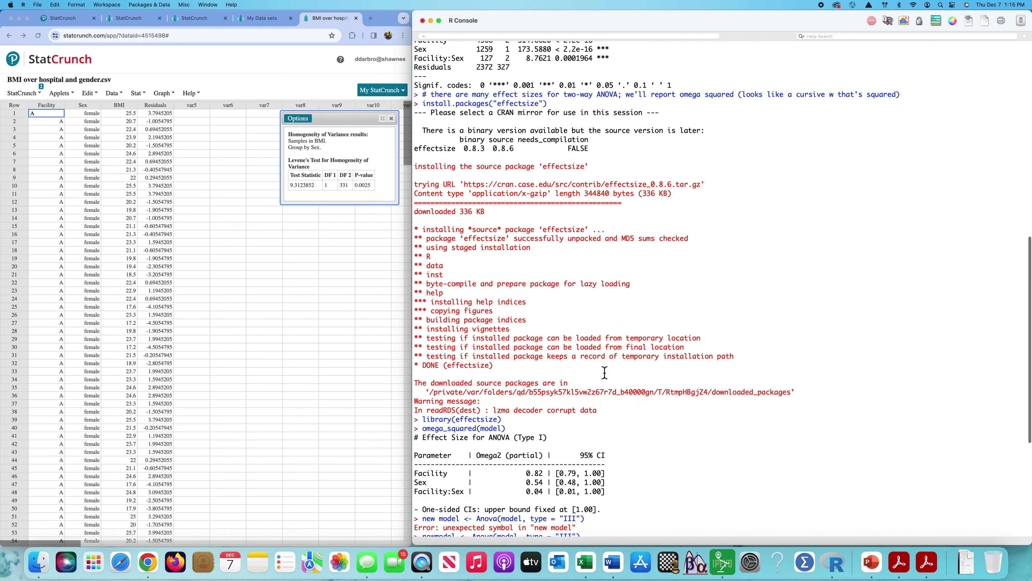
{"action": "scroll", "coordinate": [605, 374], "scroll_direction": "down", "scroll_amount": 3}
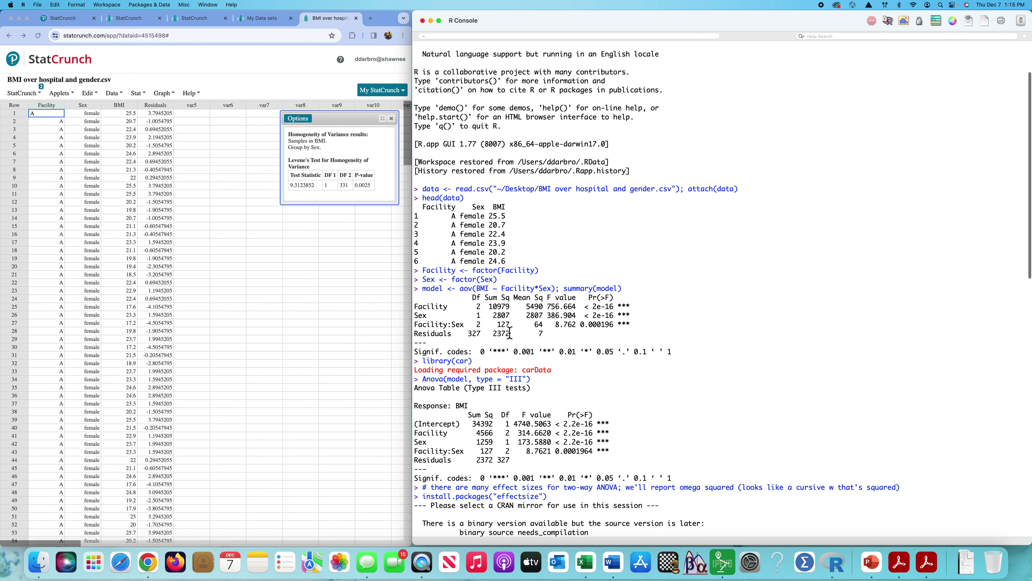
{"action": "left_click_drag", "start_coordinate": [631, 326], "coordinate": [415, 329]}
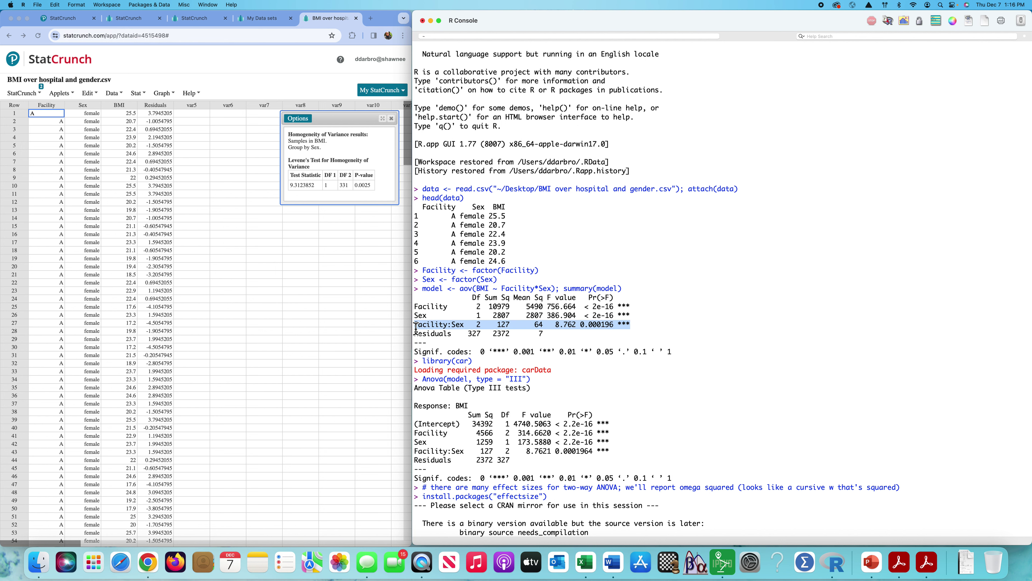
{"action": "scroll", "coordinate": [431, 448], "scroll_direction": "down", "scroll_amount": 15}
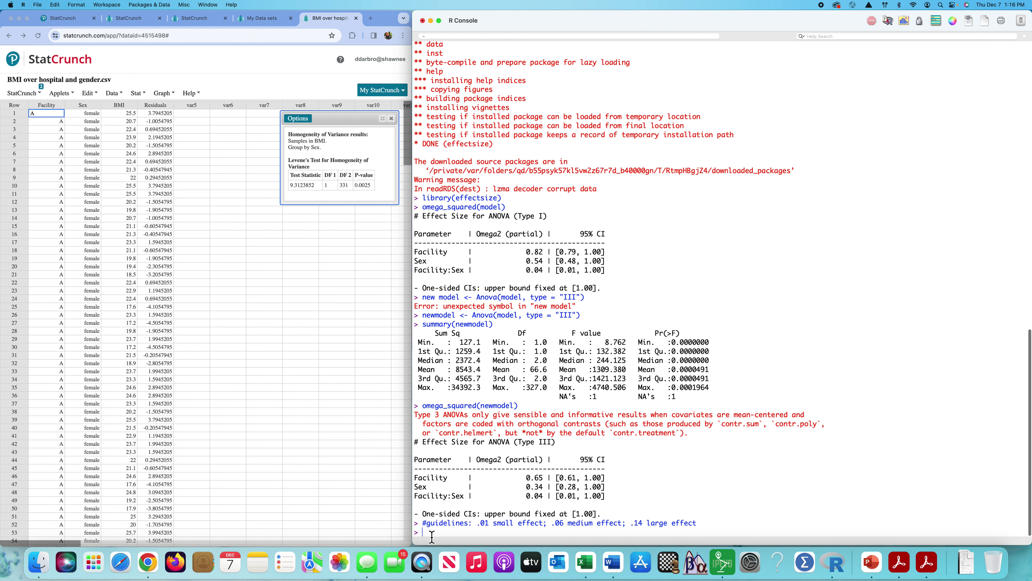
Step: Refit the model as aov(BMI ~ Facility+Sex), giving Facility F 722.6 and Sex F 369.5
{"action": "key", "text": "Up"}
{"action": "key", "text": "Up"}
{"action": "key", "text": "Up"}
{"action": "key", "text": "Up"}
{"action": "key", "text": "Up"}
{"action": "key", "text": "Up"}
{"action": "key", "text": "Up"}
{"action": "key", "text": "Up"}
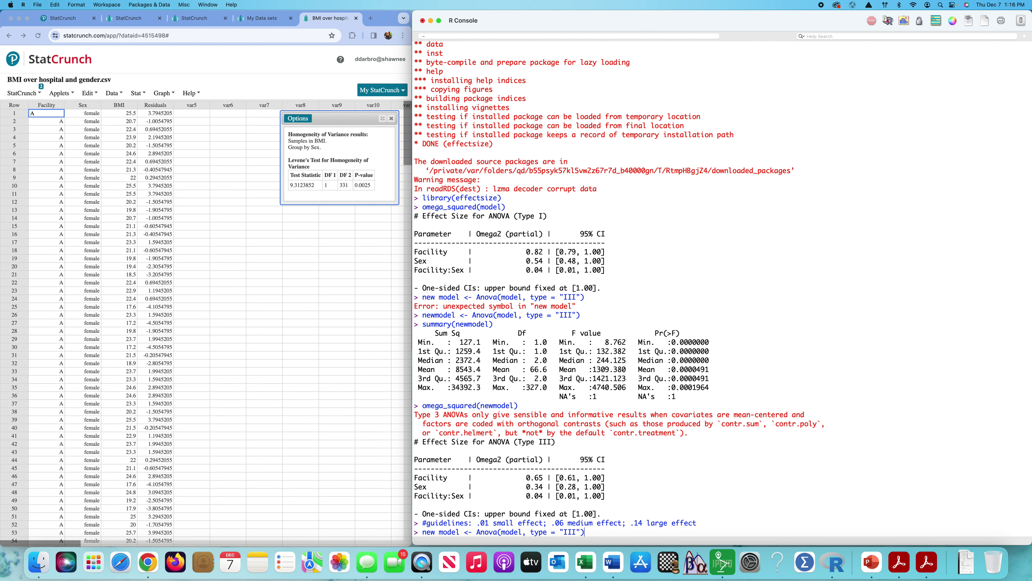
{"action": "key", "text": "Up"}
{"action": "key", "text": "Up"}
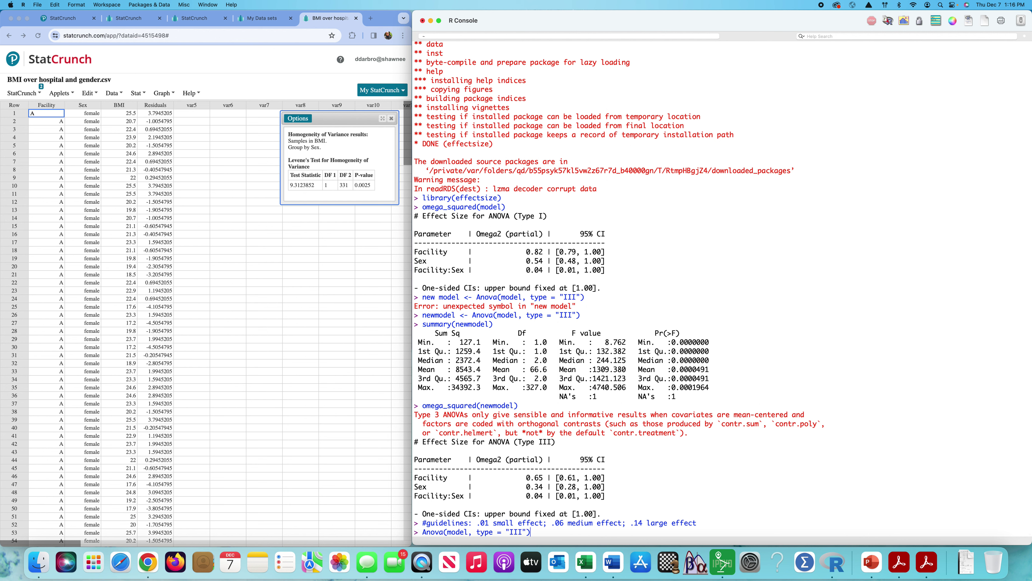
{"action": "key", "text": "Up"}
{"action": "key", "text": "Up"}
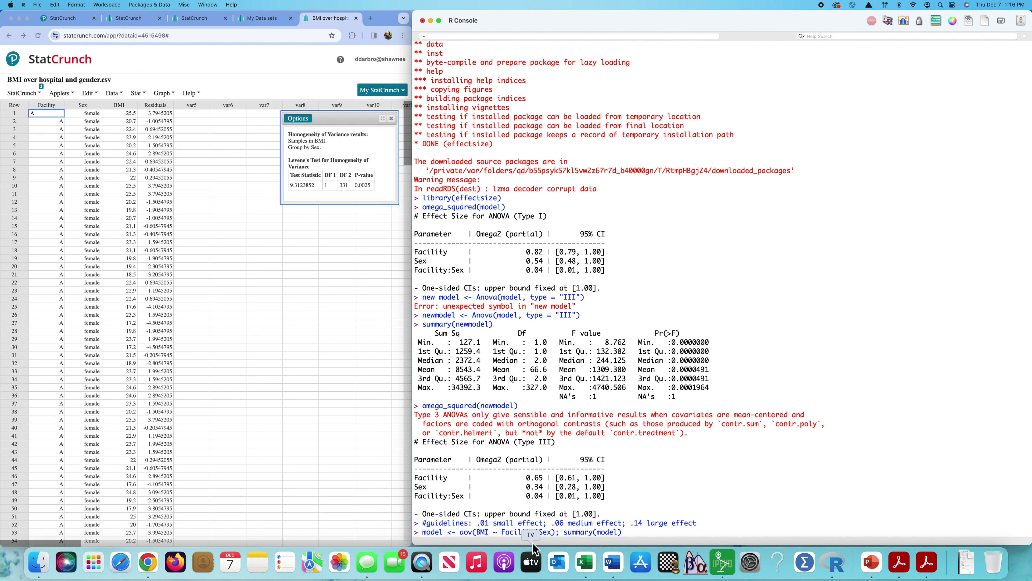
{"action": "left_click_drag", "start_coordinate": [540, 536], "coordinate": [536, 536]}
{"action": "type", "text": "+"}
{"action": "left_click", "coordinate": [637, 535]}
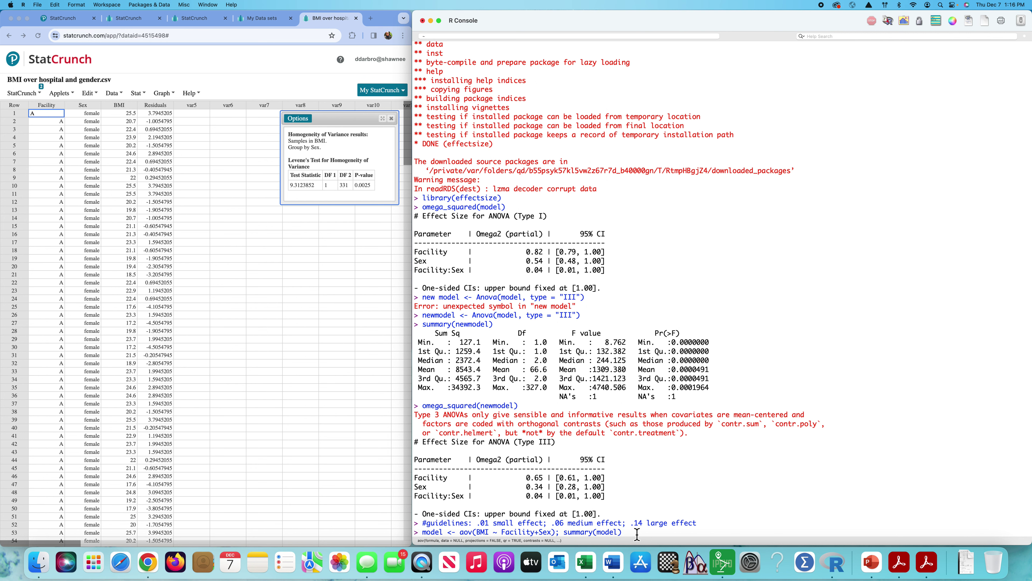
{"action": "key", "text": "Return"}
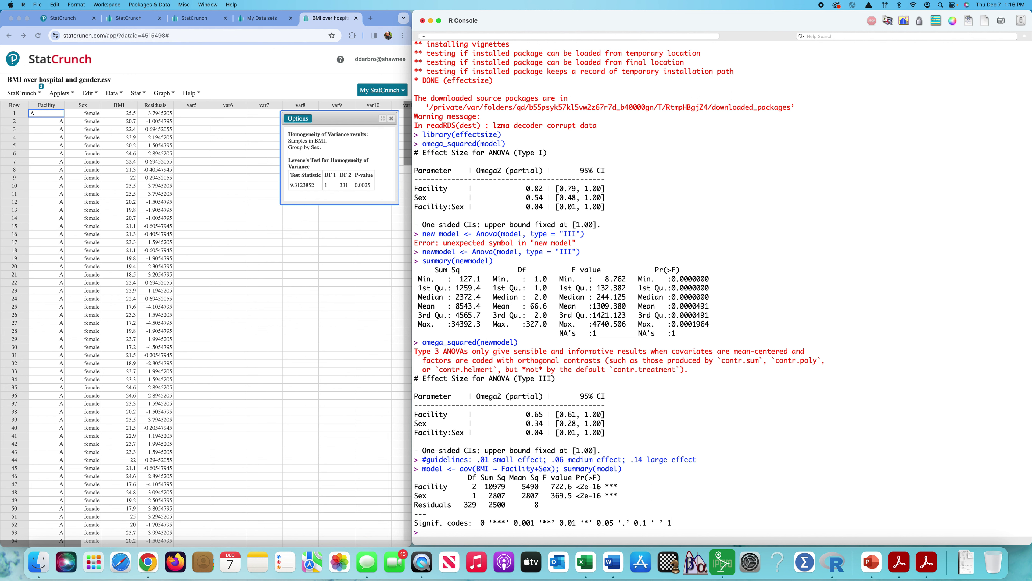
Step: Run Anova(model, type = "III") on the additive model and narrow the R console
{"action": "type", "text": "Anova(model, type +"}
{"action": "key", "text": "BackSpace"}
{"action": "key", "text": "BackSpace"}
{"action": "type", "text": "= \"III"}
{"action": "key", "text": "Return"}
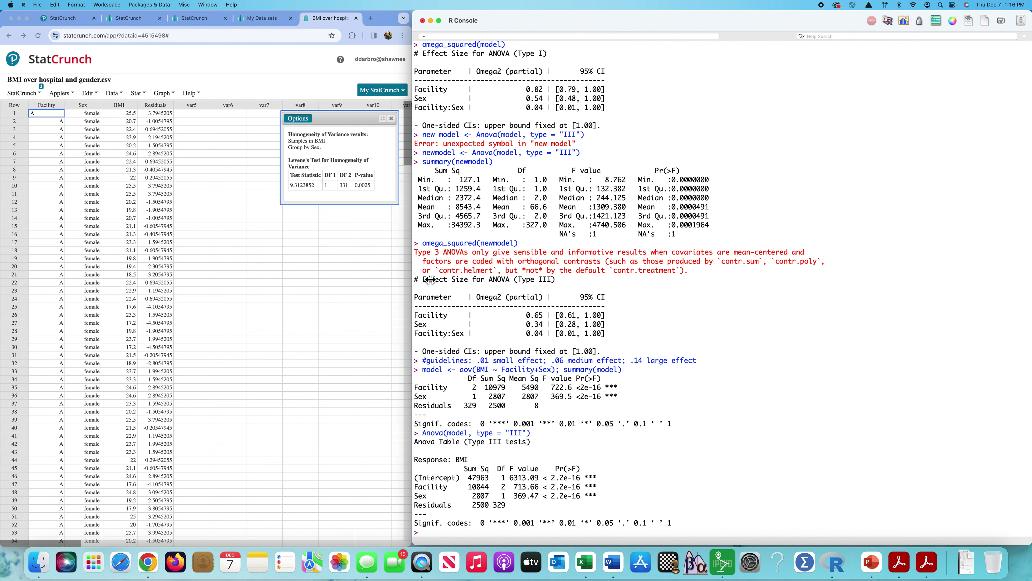
{"action": "left_click_drag", "start_coordinate": [416, 280], "coordinate": [548, 278]}
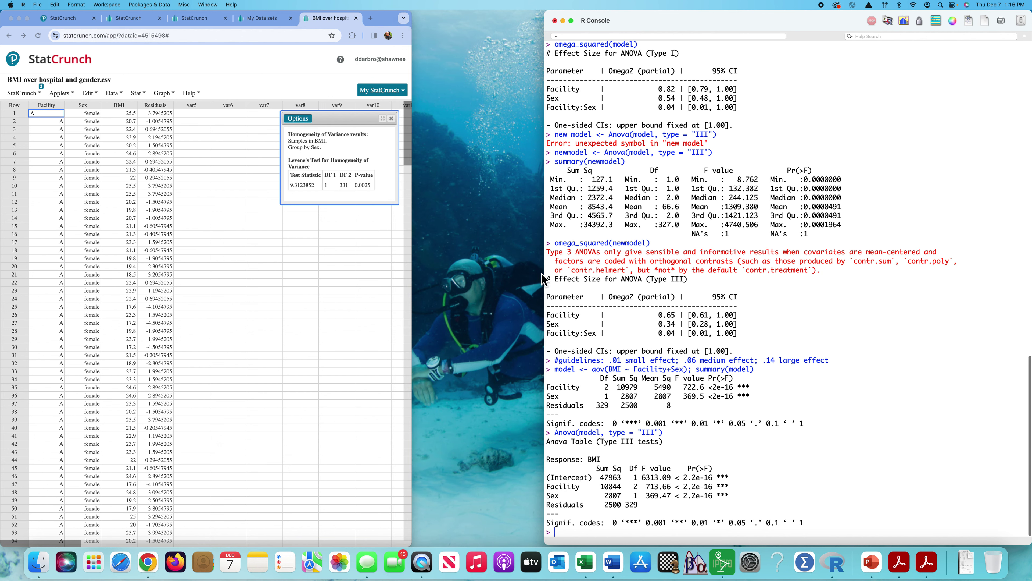
Step: Widen StatCrunch beside R to show columns through var14 and close the Levene's test results
{"action": "left_click", "coordinate": [396, 275]}
{"action": "left_click_drag", "start_coordinate": [417, 279], "coordinate": [542, 278]}
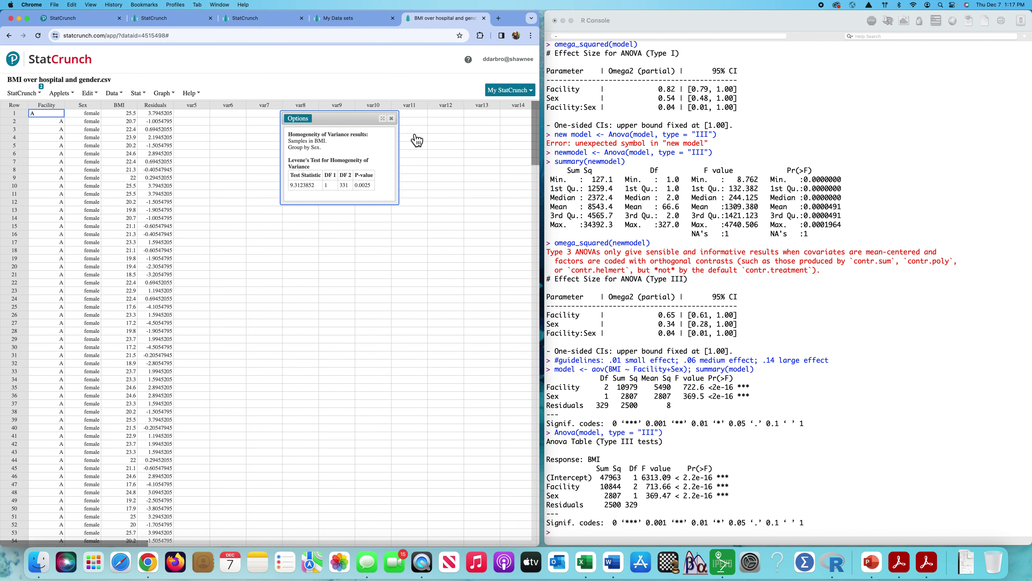
{"action": "left_click", "coordinate": [391, 118]}
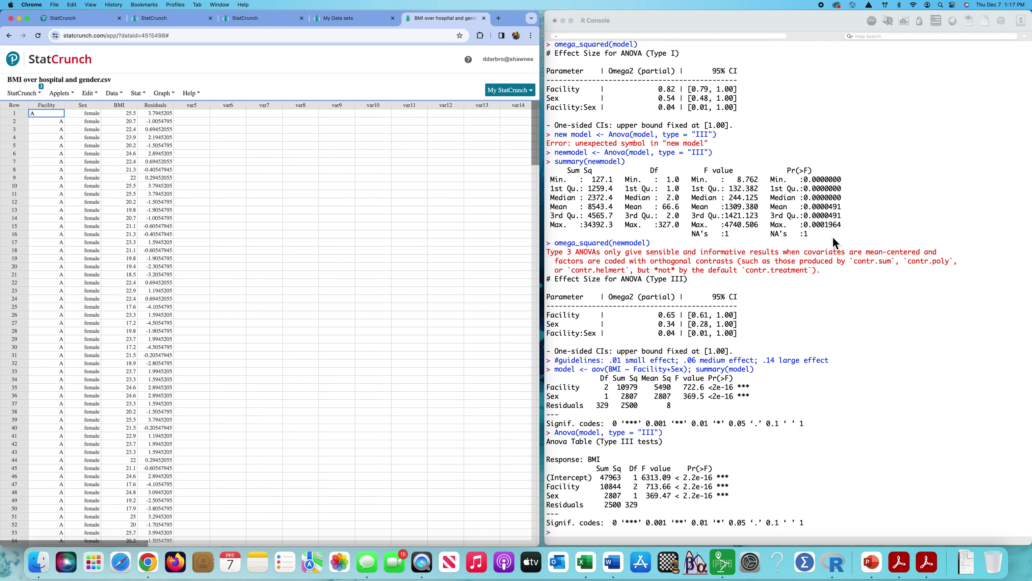